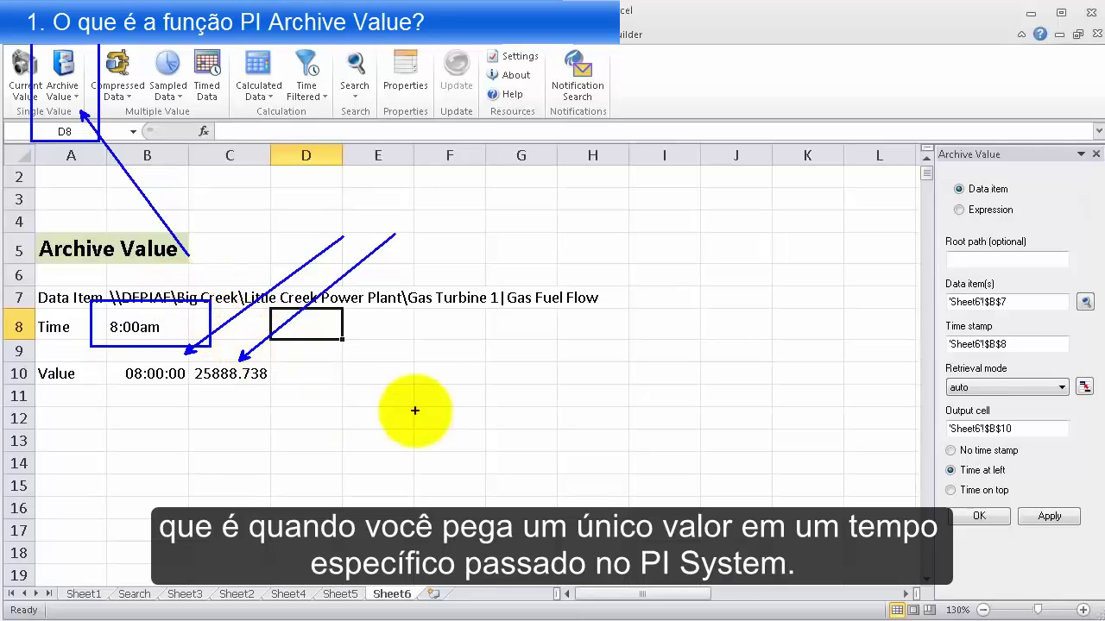
Label cell A12 'Data Item' and close the Archive Value settings pane.
mouse_move(34, 280)
mouse_down()
mouse_move(855, 328)
mouse_move(640, 316)
mouse_up()
drag(723, 155, 580, 282)
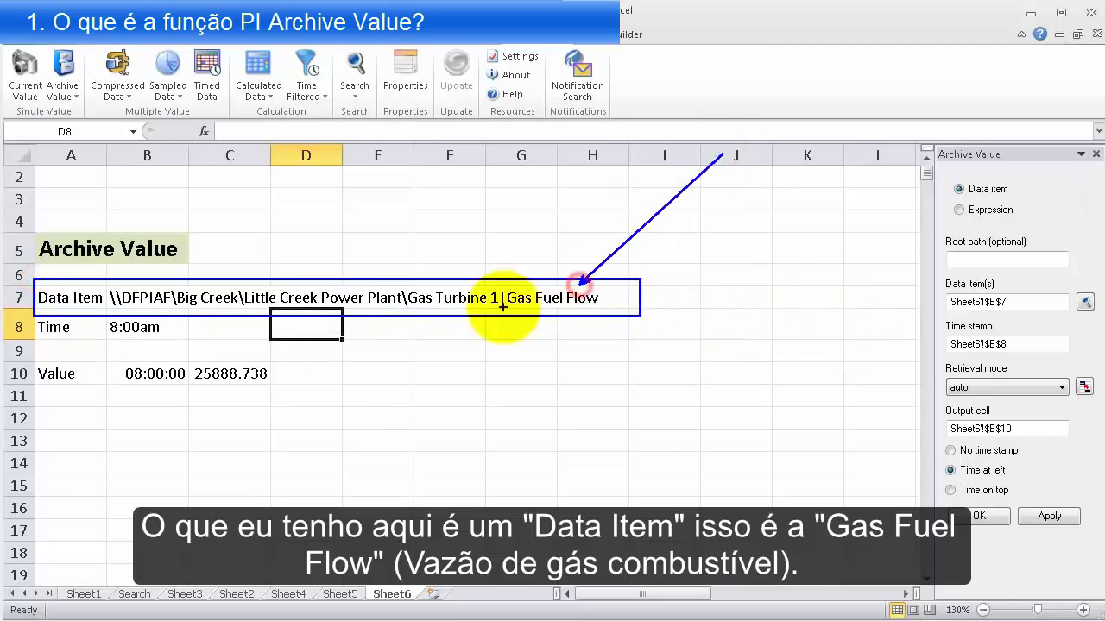
drag(186, 332, 345, 353)
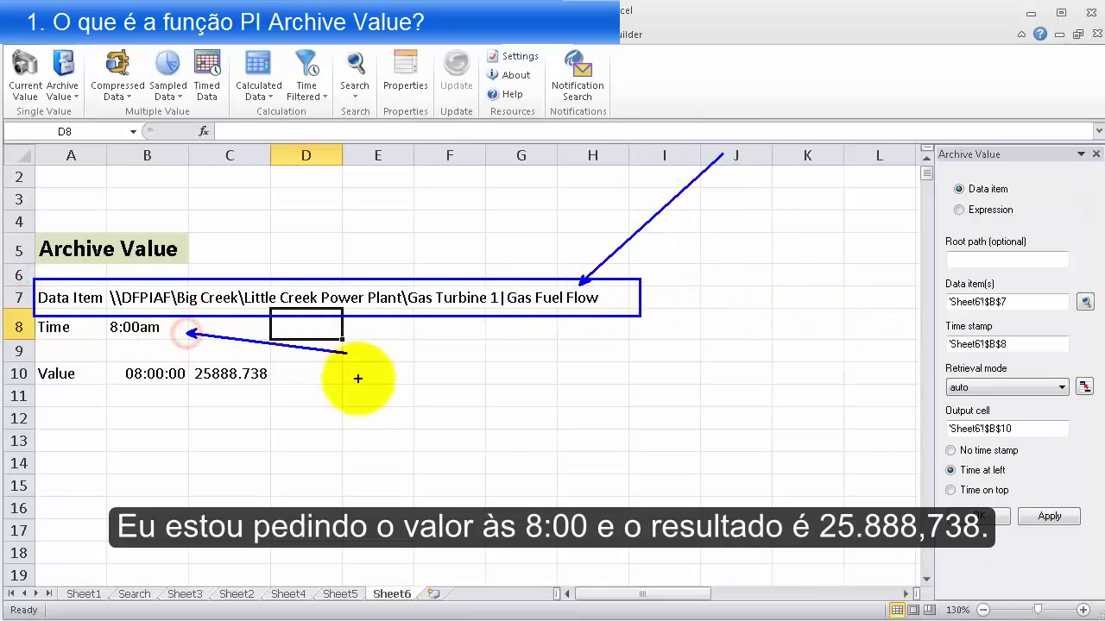
mouse_move(93, 356)
mouse_down()
mouse_move(336, 420)
mouse_move(313, 395)
mouse_up()
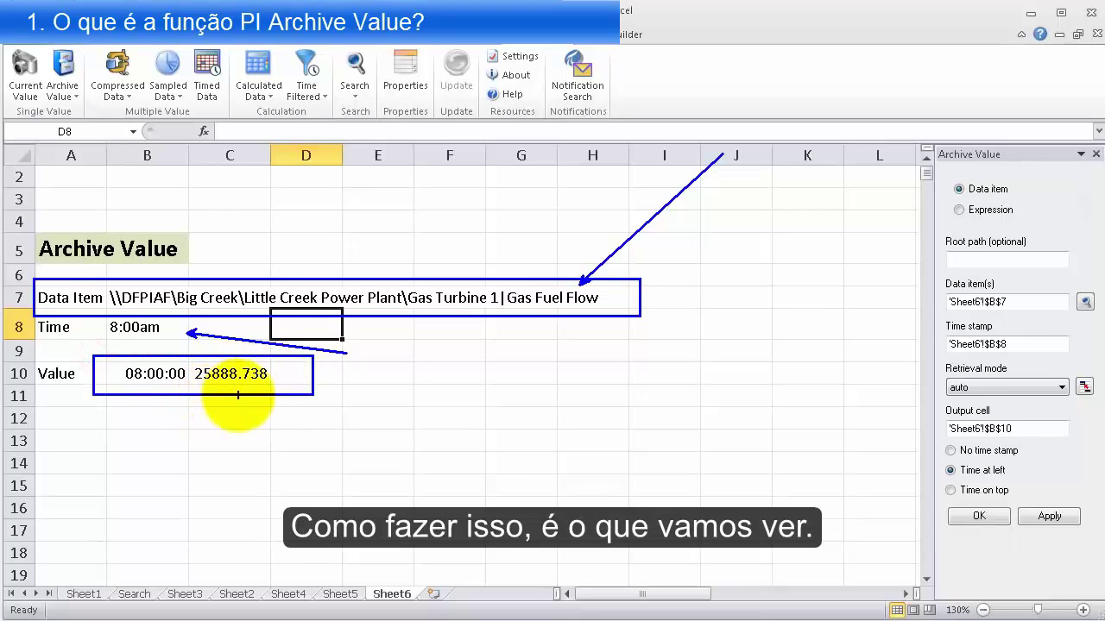
key(Escape)
click(72, 419)
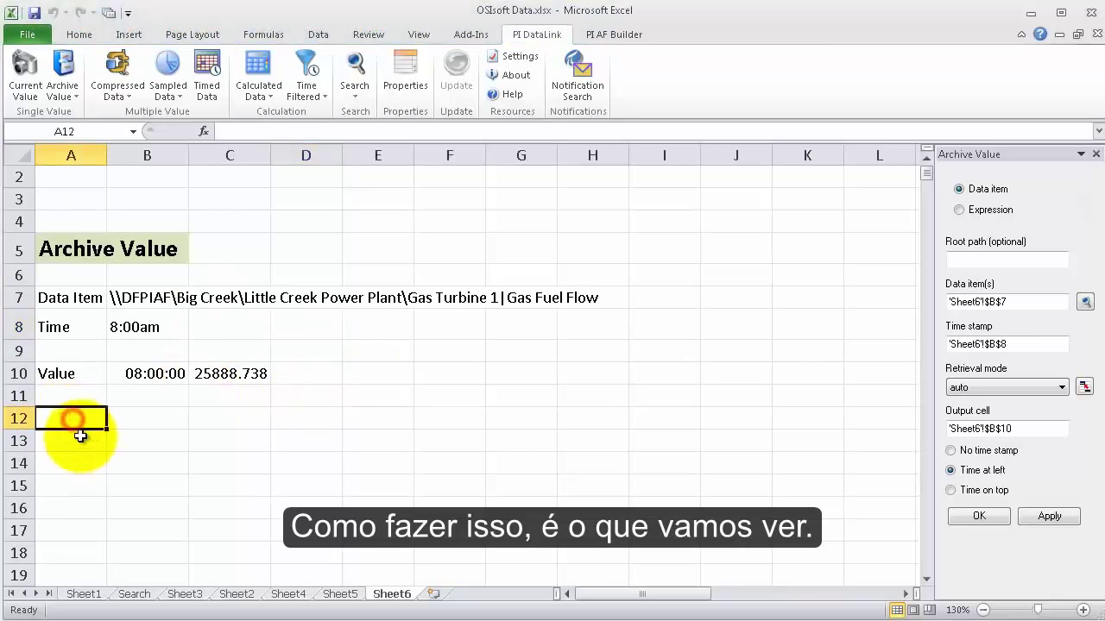
click(72, 422)
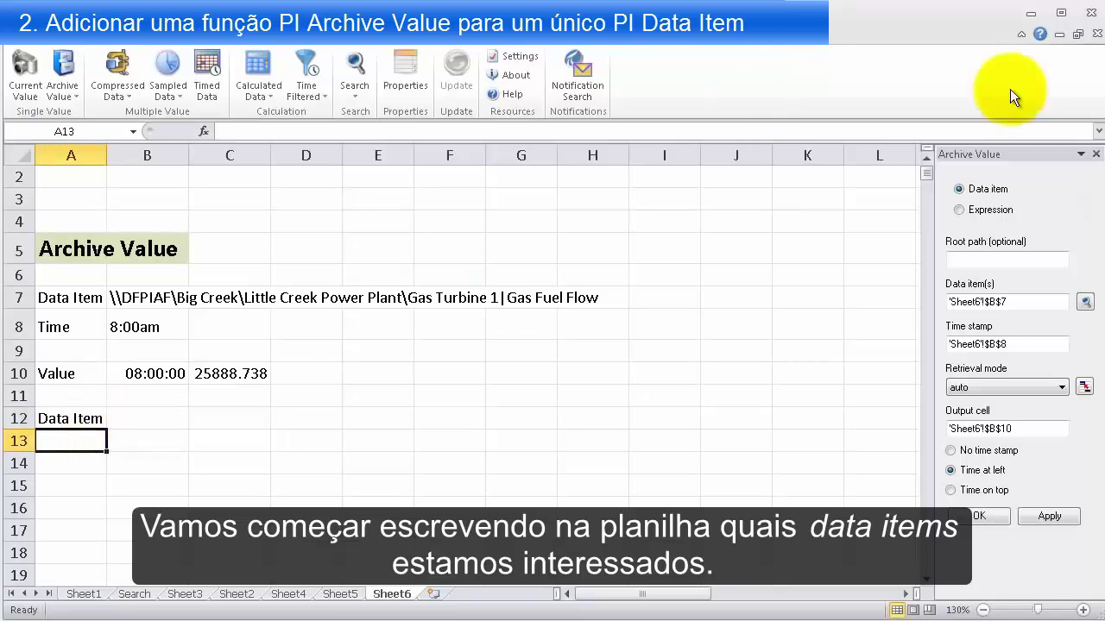
click(1097, 155)
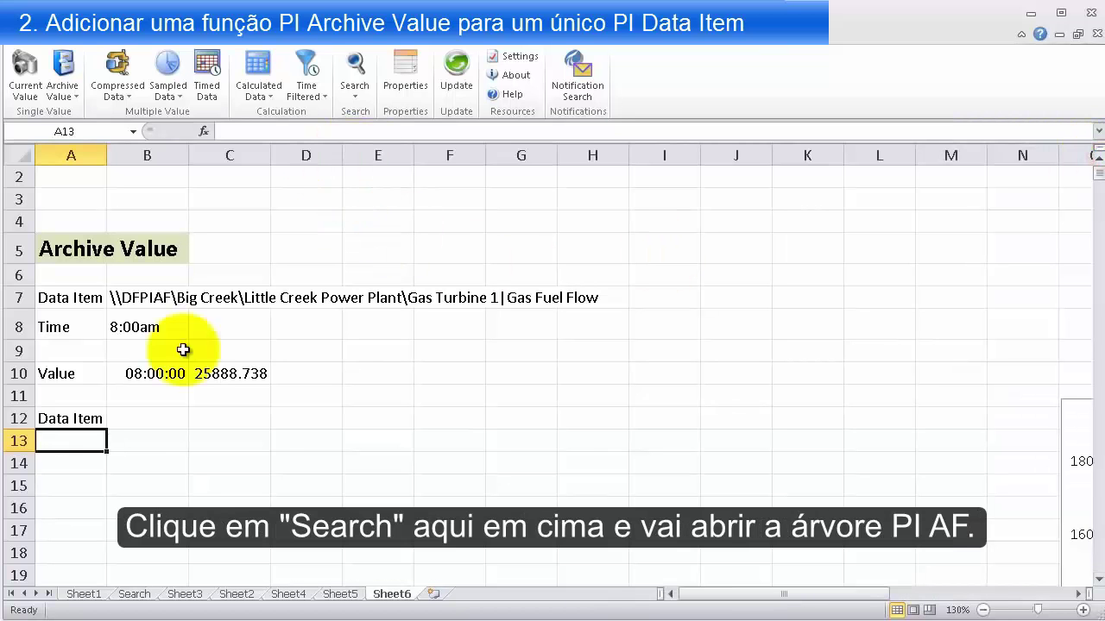
Insert the Gas Turbine 2 Compressor Discharge Pressure path into B12 via PI search.
click(147, 415)
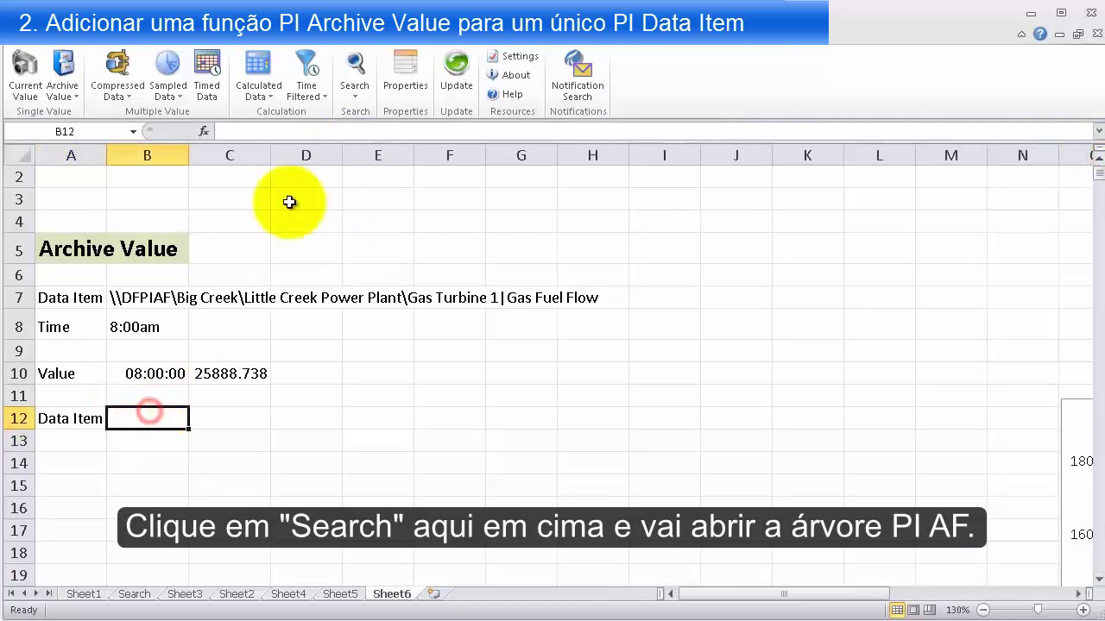
click(356, 73)
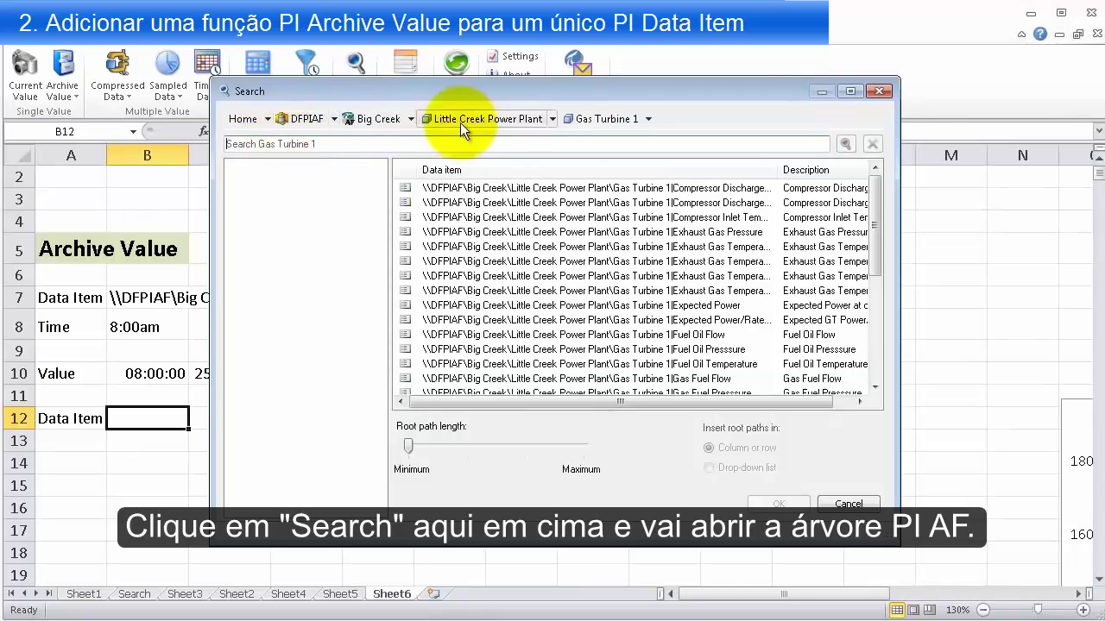
click(491, 122)
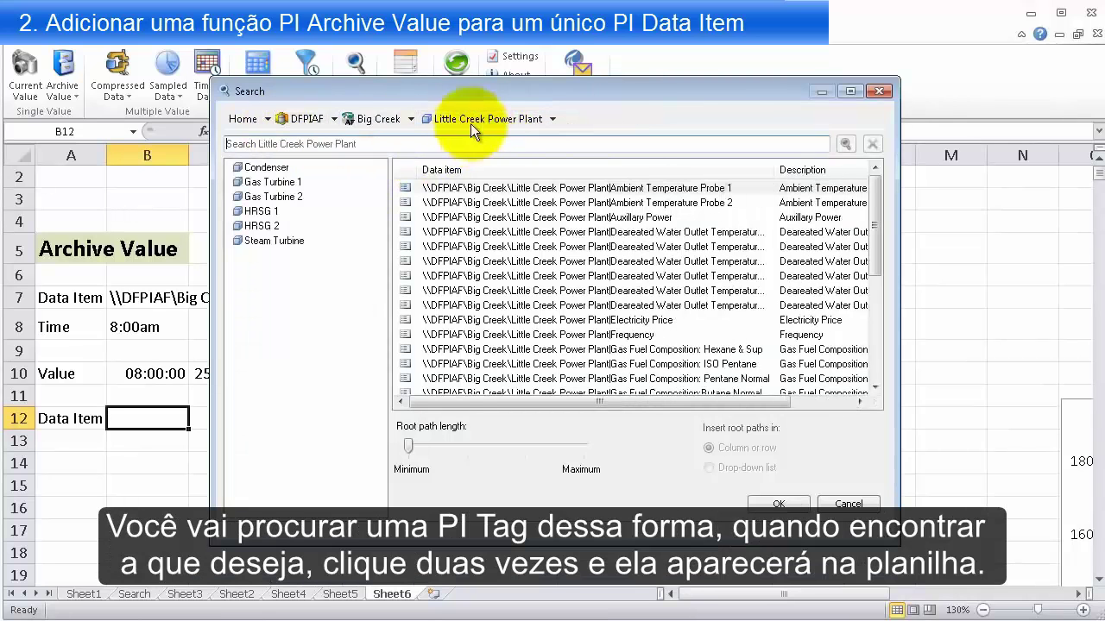
click(284, 198)
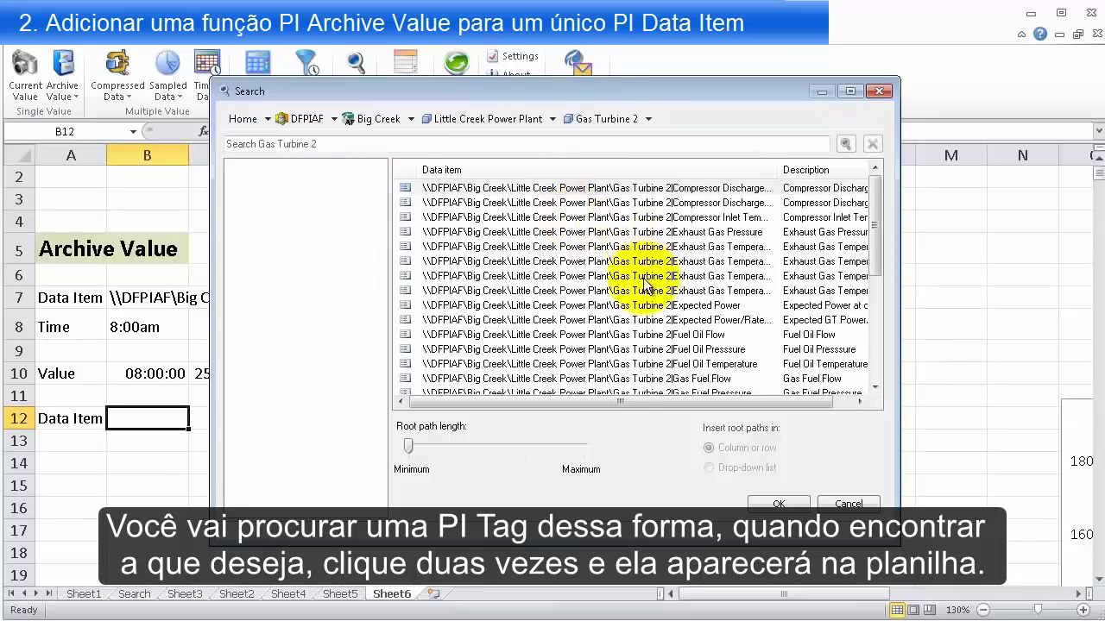
click(654, 275)
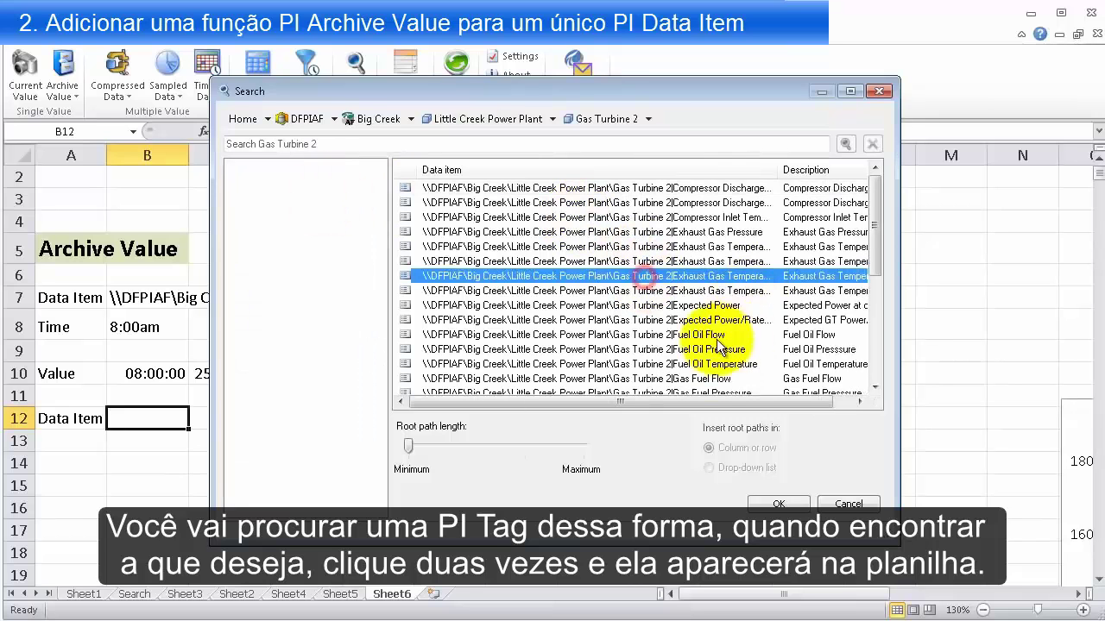
click(725, 188)
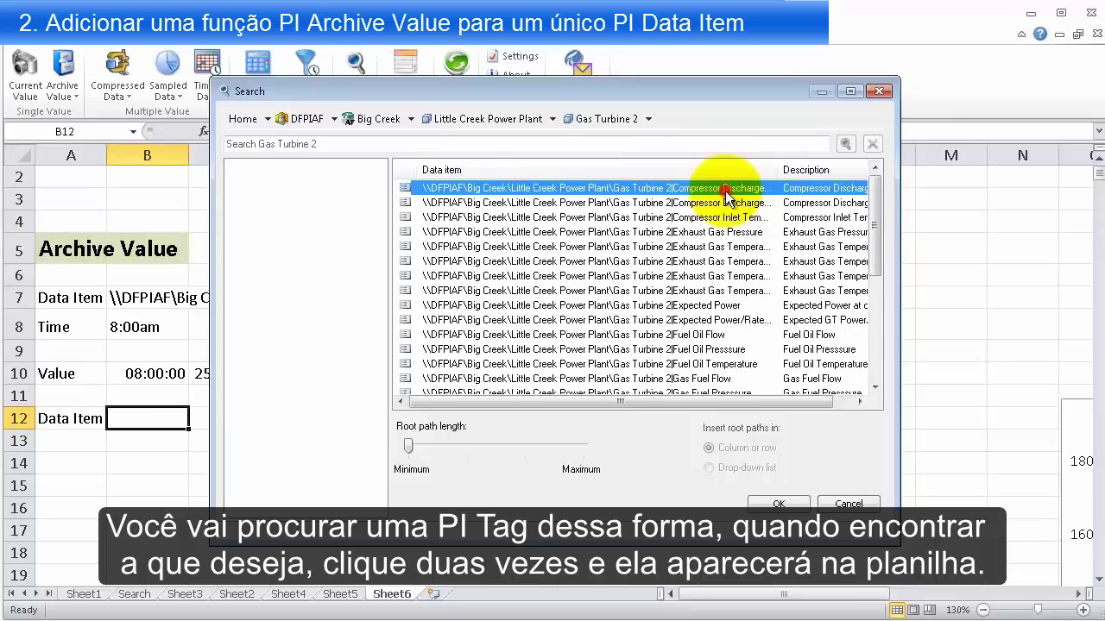
double_click(726, 191)
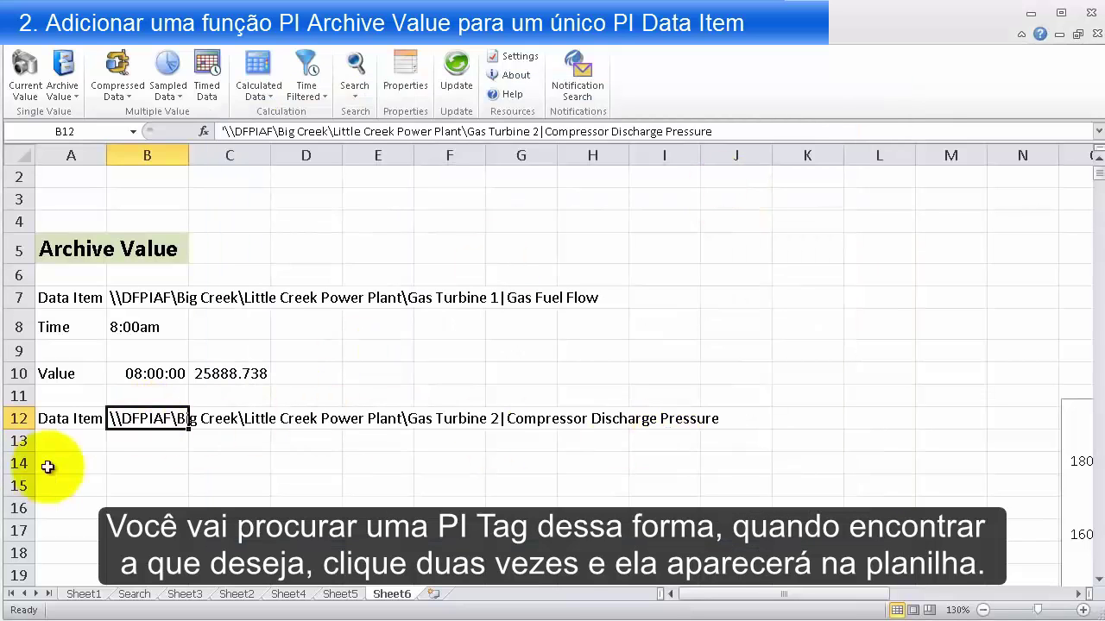
click(76, 439)
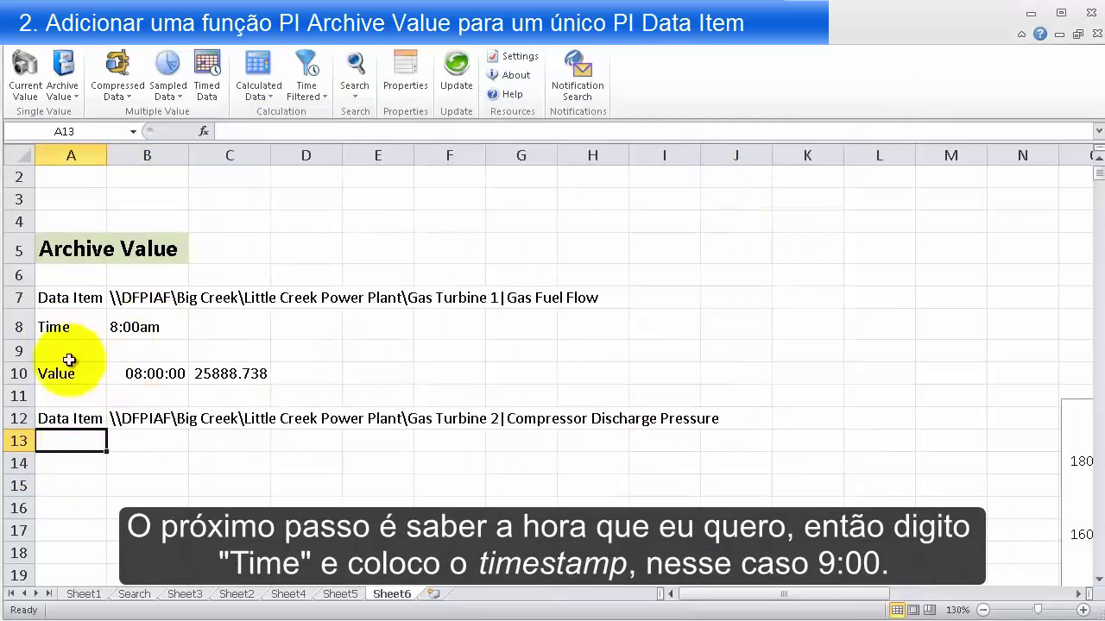
Label A13 'Time' with 9:00am in B13, and label A15 'Value'.
text(Time)
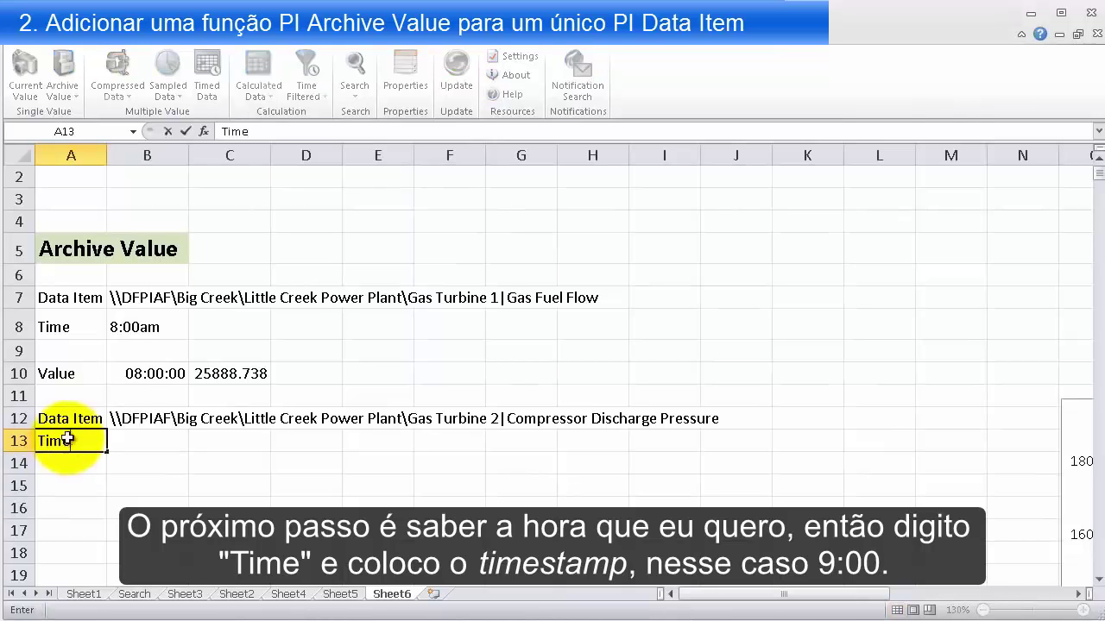
key(Tab)
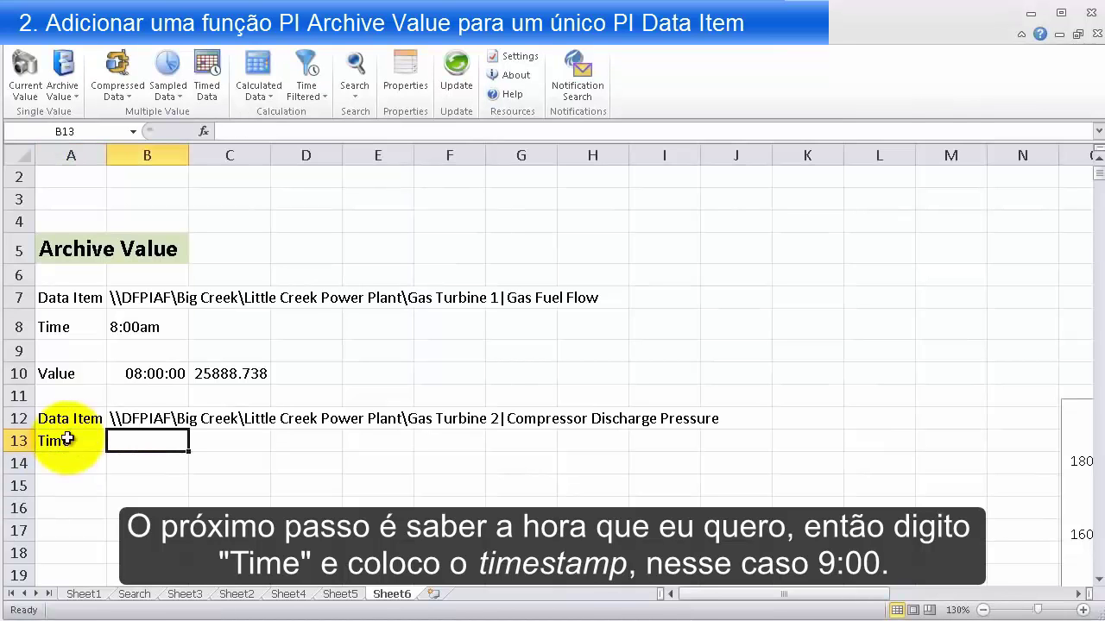
text(9)
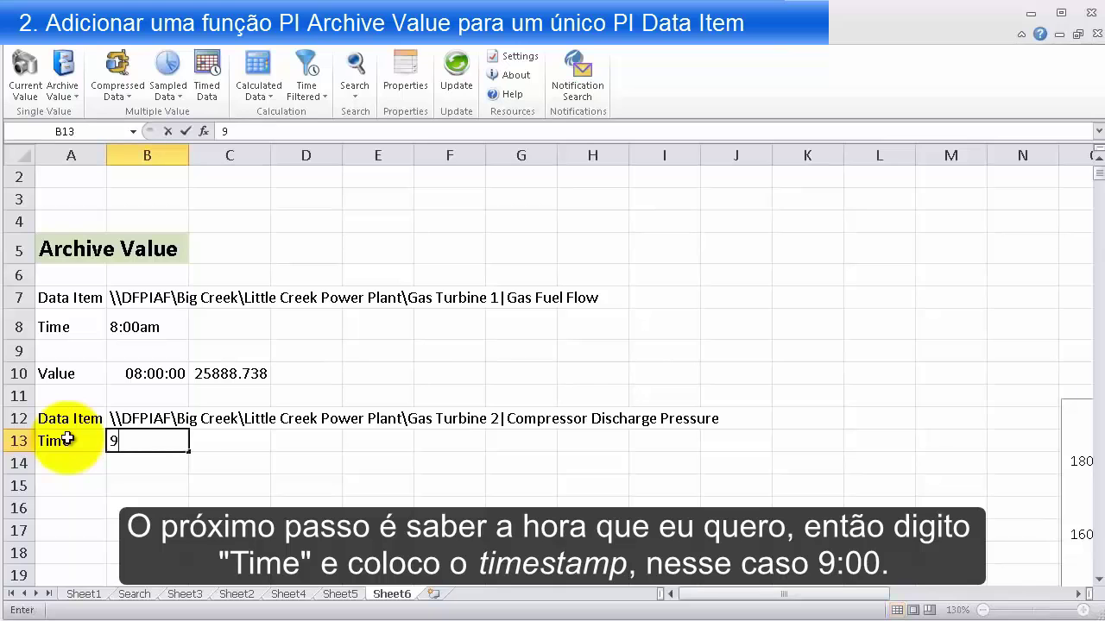
text(:00am)
key(Return)
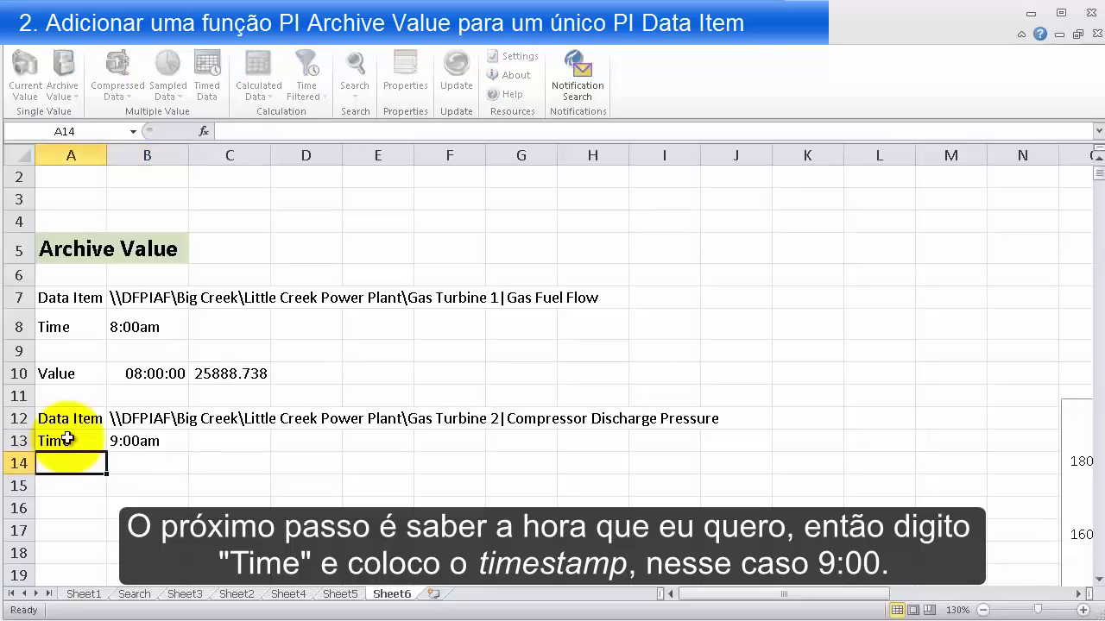
key(Return)
text(Val)
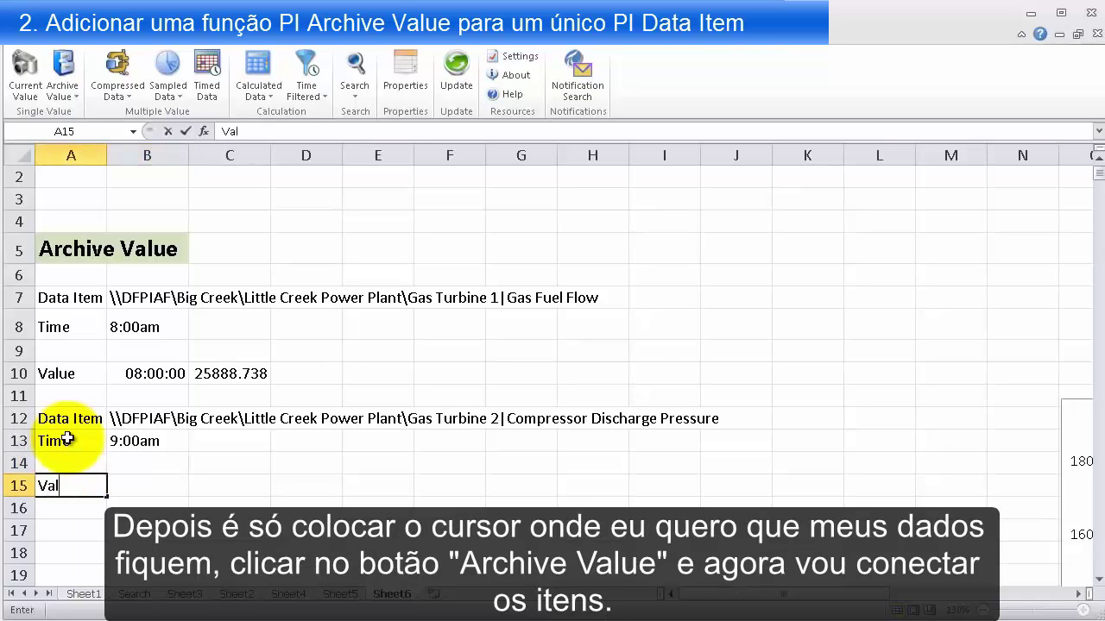
text(ue)
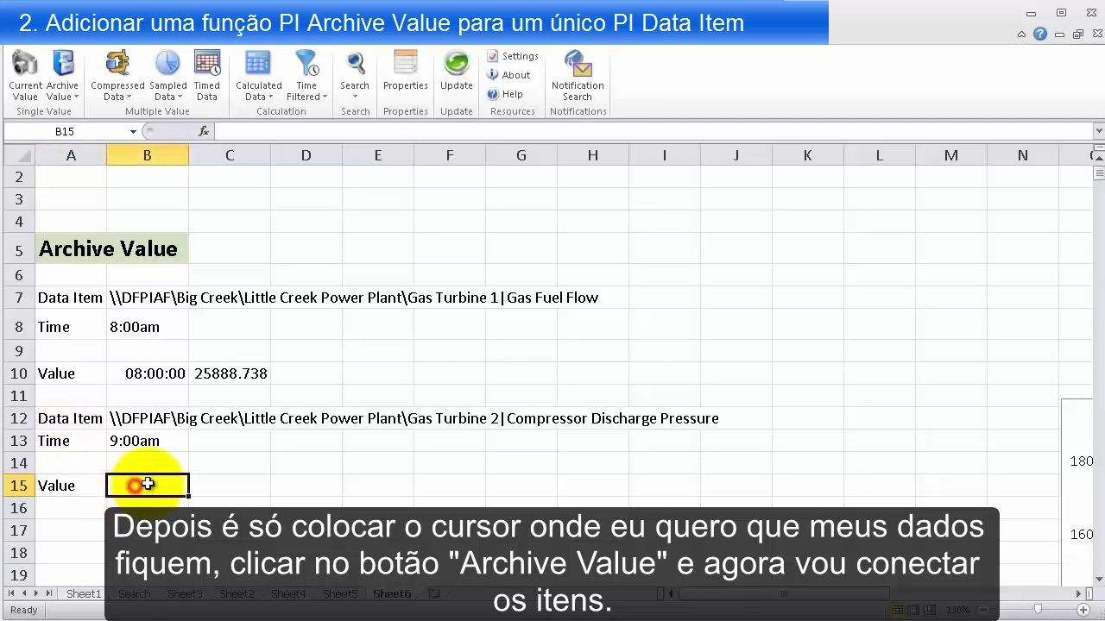
Return Compressor Discharge Pressure (10.409) into B15 using item B12, time B13, timestamp at left.
click(60, 74)
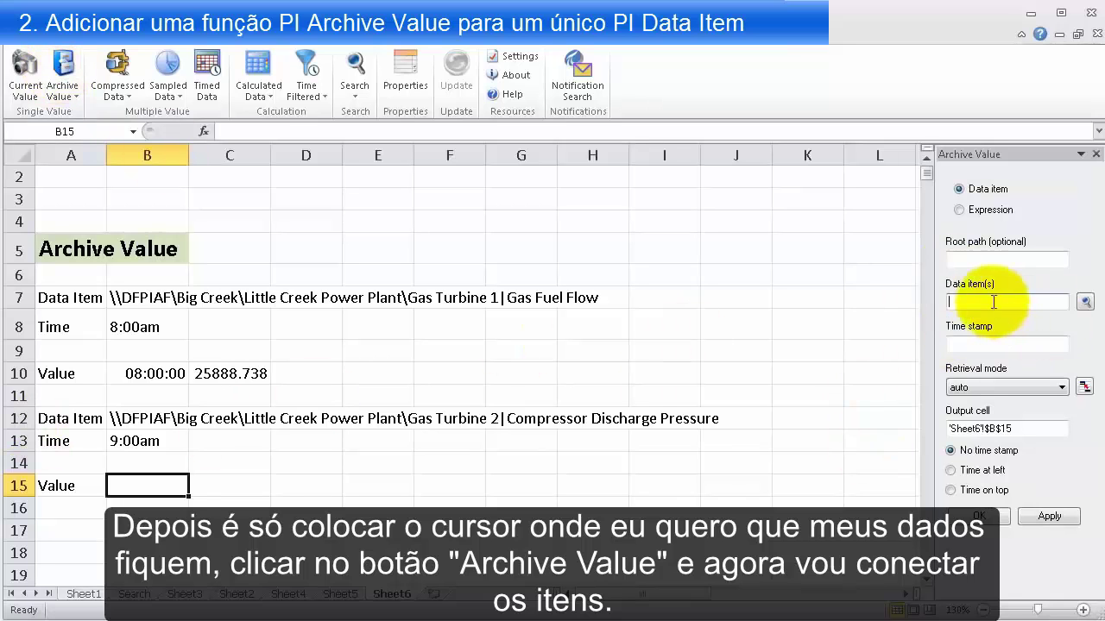
click(152, 417)
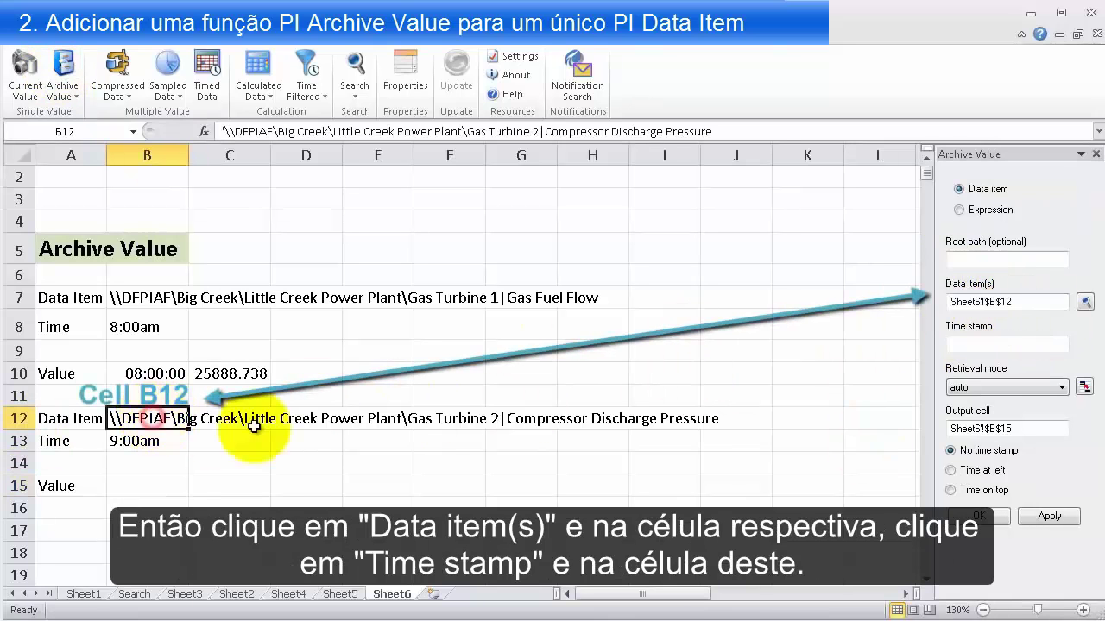
click(977, 344)
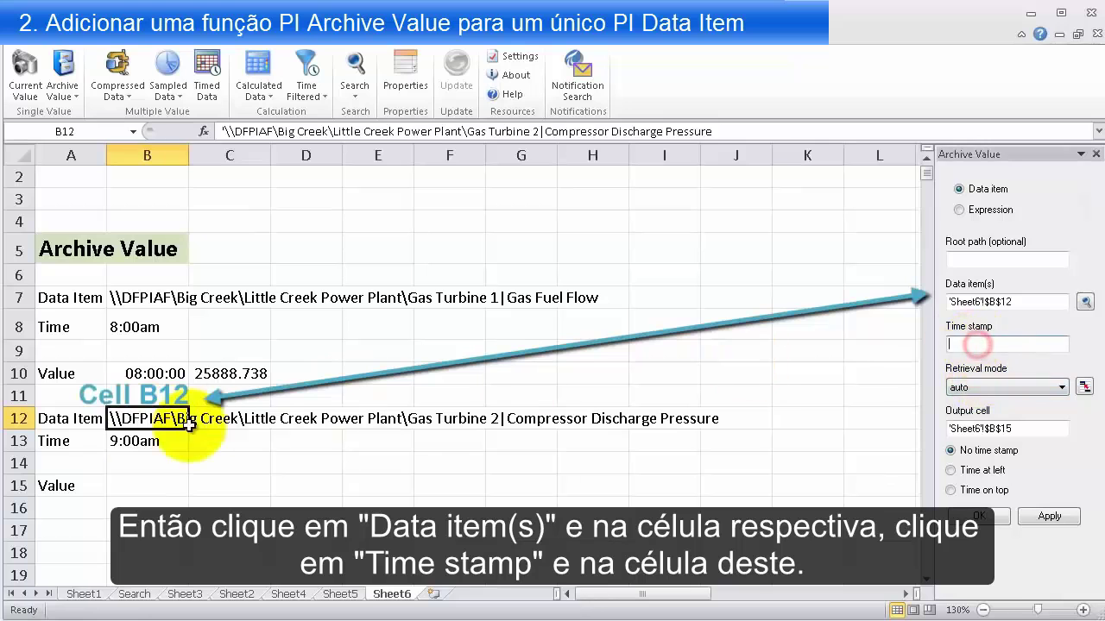
click(143, 441)
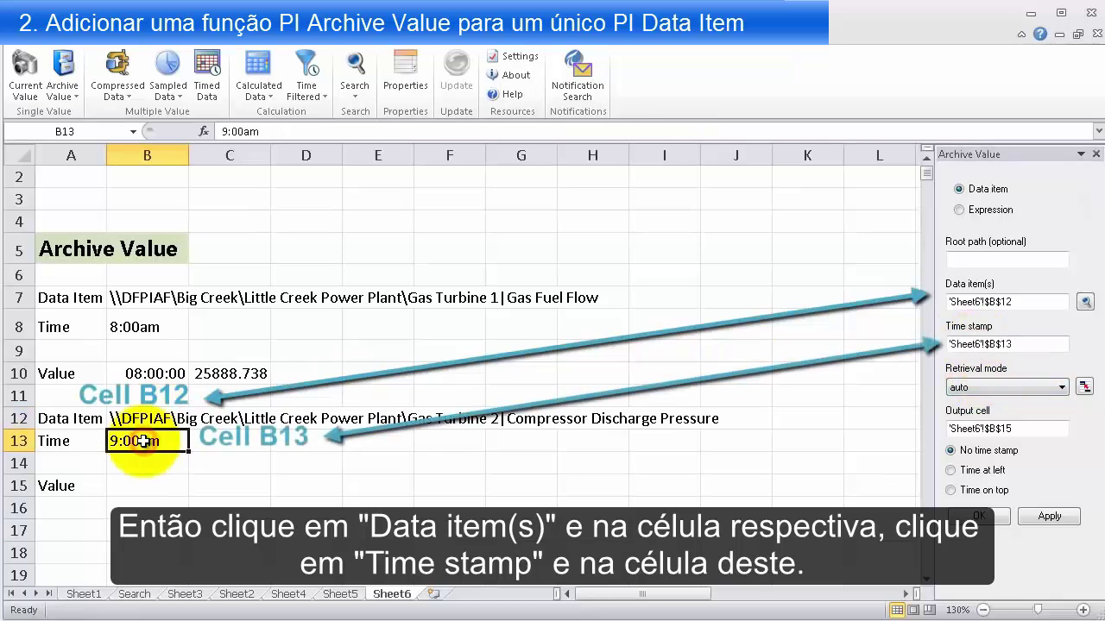
click(967, 470)
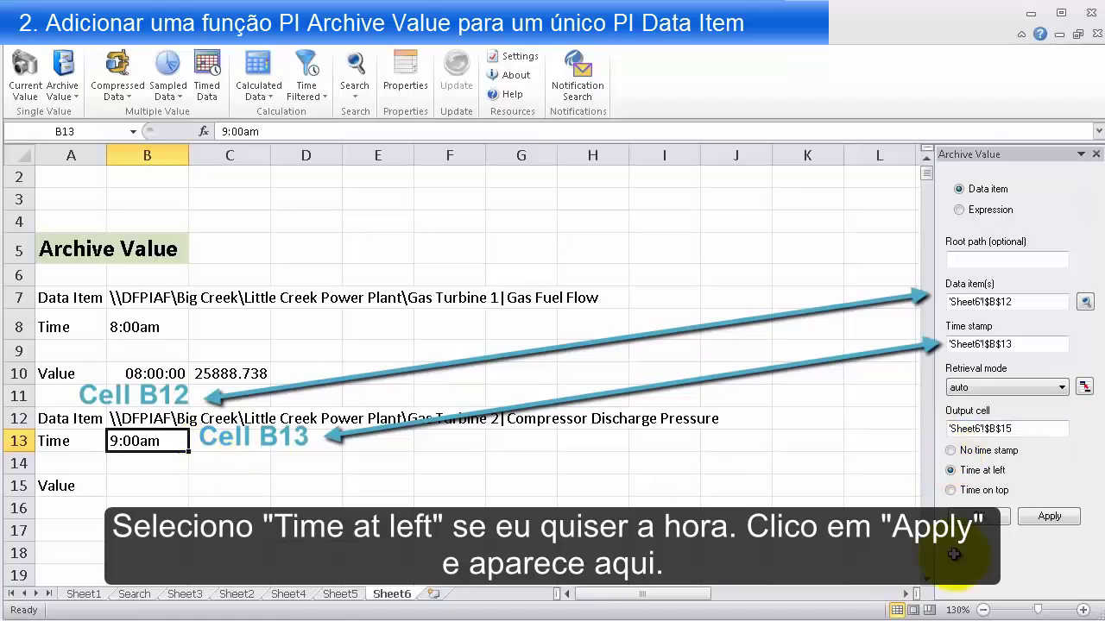
click(1043, 519)
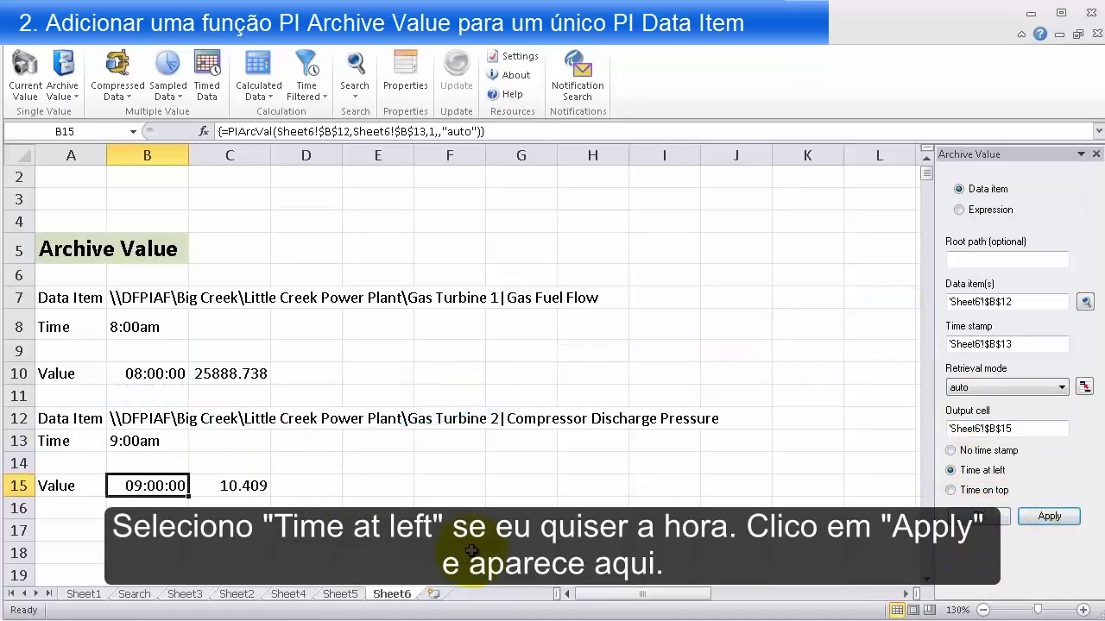
drag(199, 470, 403, 353)
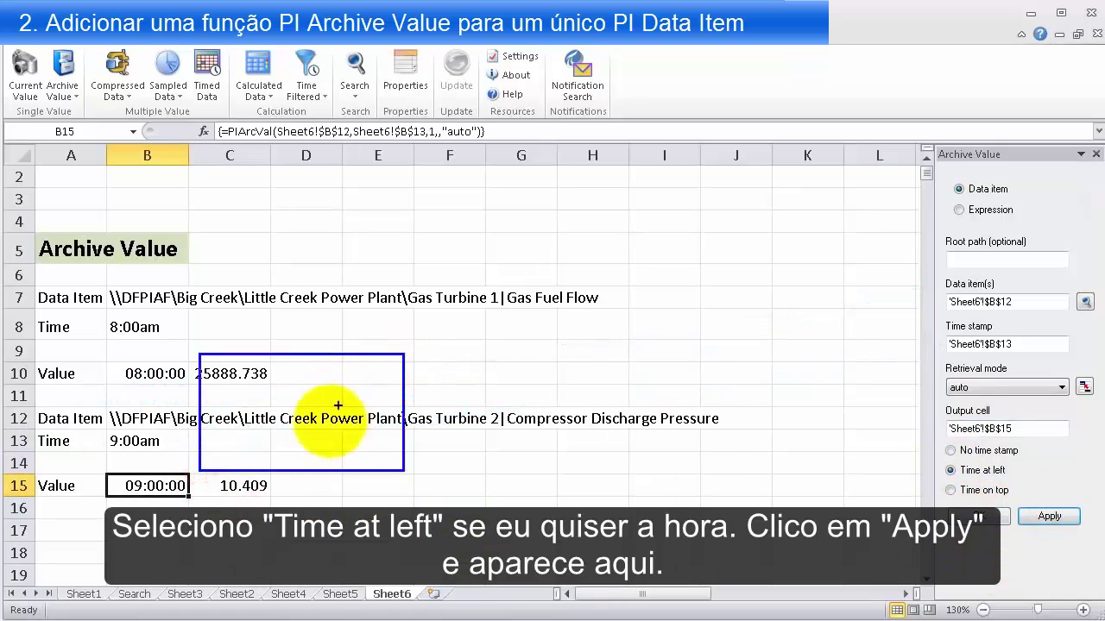
mouse_move(198, 477)
mouse_down()
mouse_move(383, 389)
mouse_move(397, 399)
mouse_up()
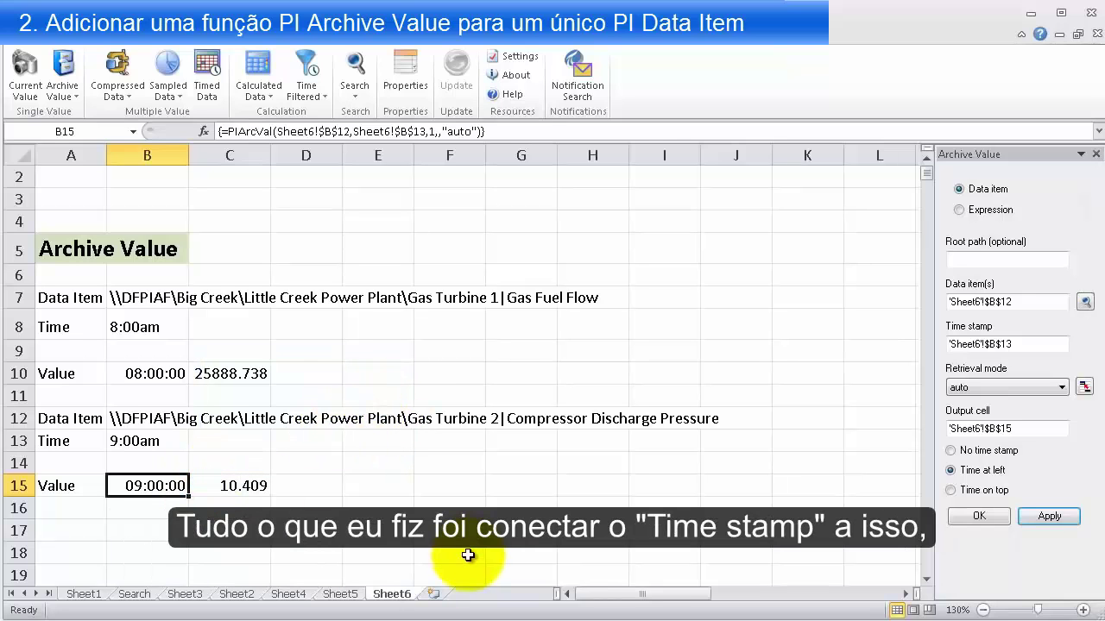
mouse_move(197, 442)
mouse_down()
mouse_move(258, 424)
mouse_move(949, 344)
mouse_up()
drag(172, 415, 936, 307)
mouse_move(188, 486)
mouse_down()
mouse_move(1024, 350)
mouse_move(970, 405)
mouse_move(939, 482)
mouse_up()
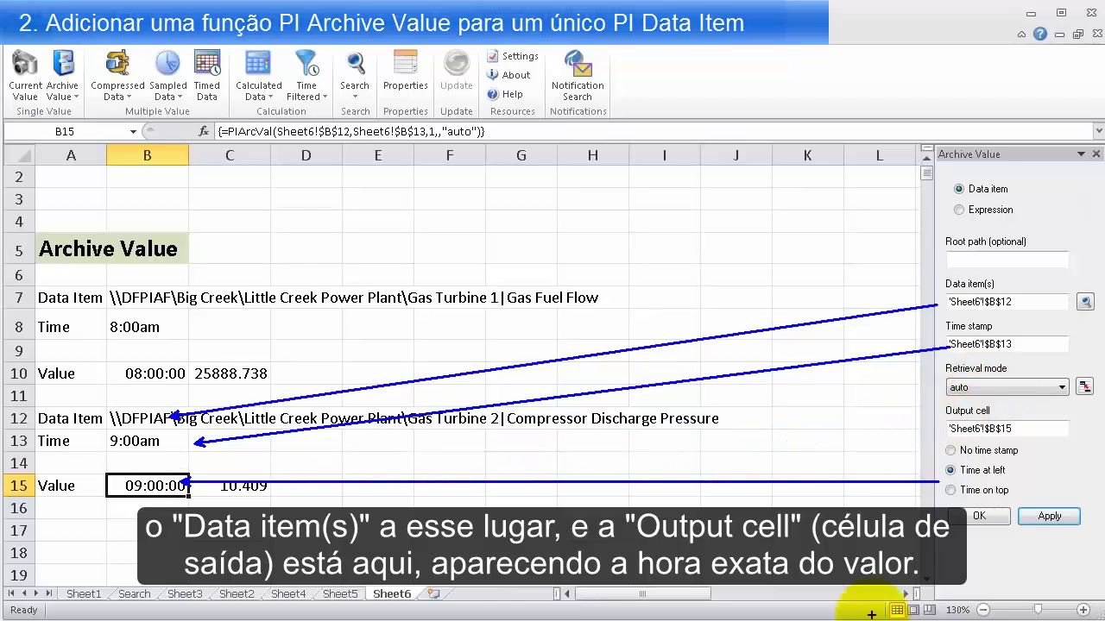
key(Escape)
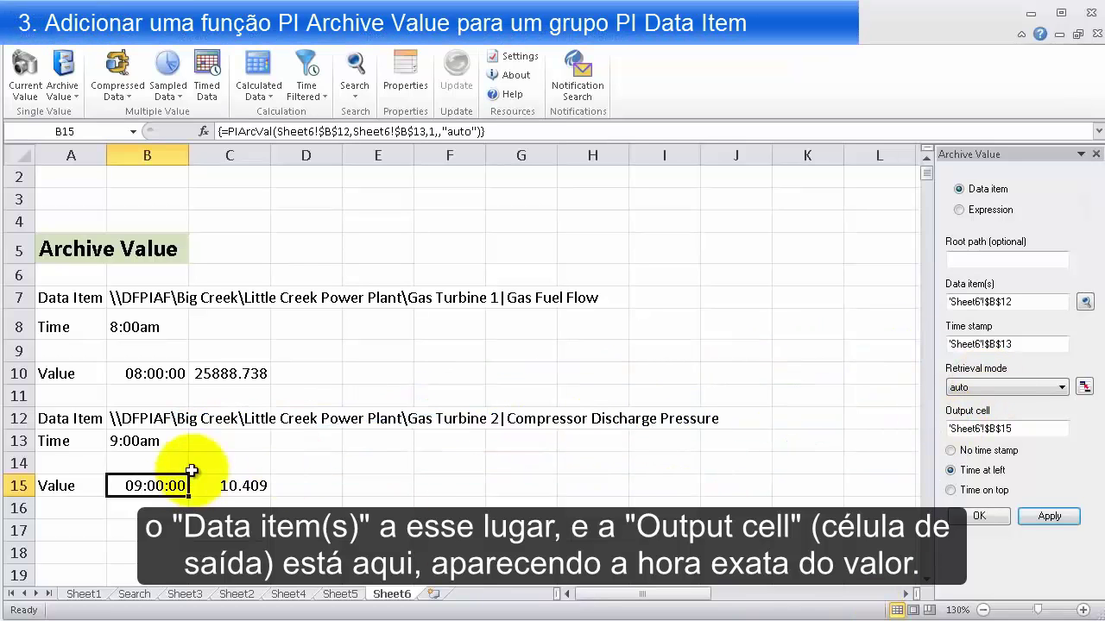
click(111, 526)
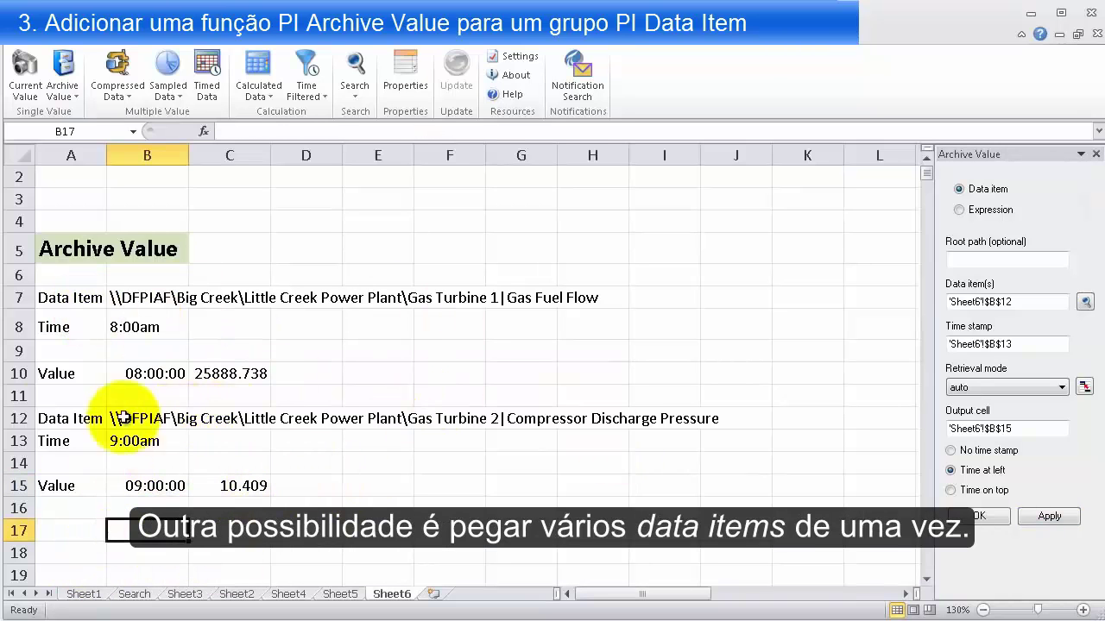
scroll(130, 535, down, 3)
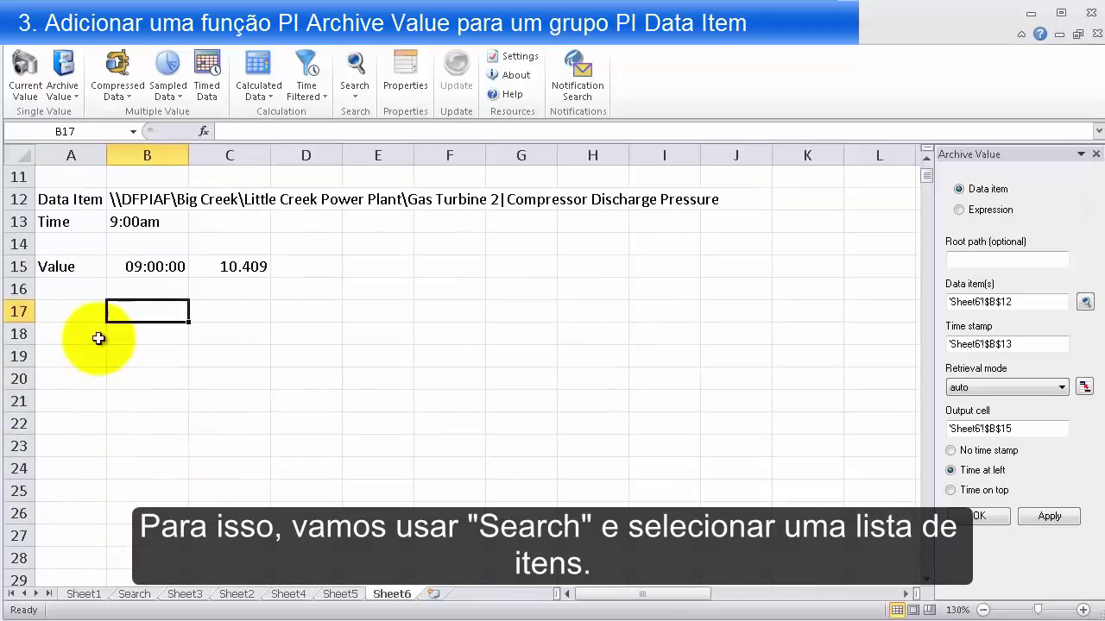
click(88, 333)
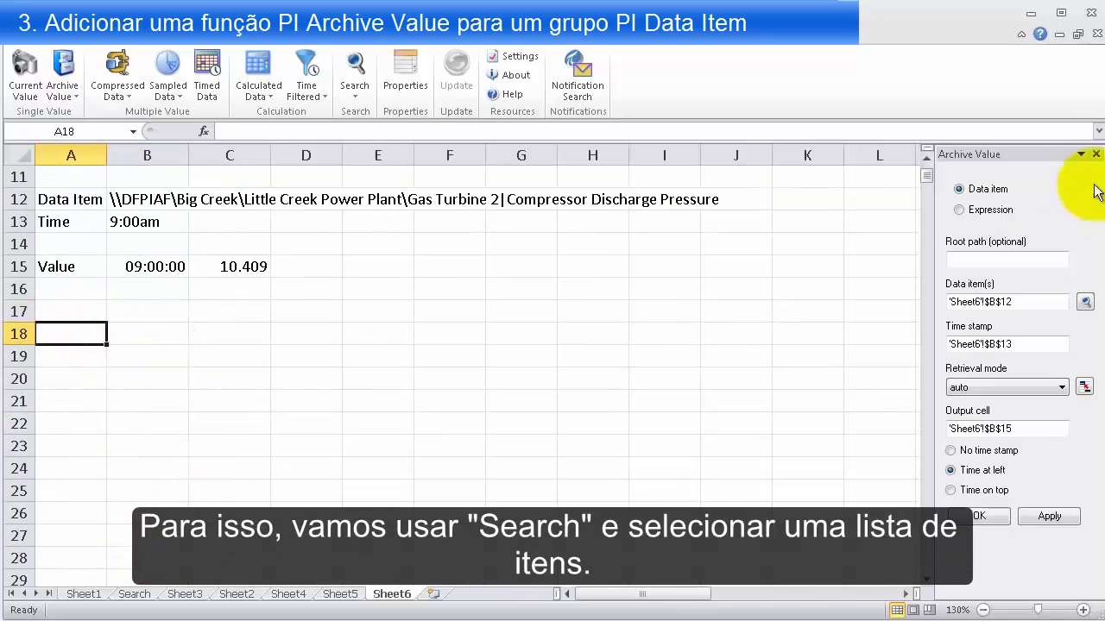
Insert eight Gas Turbine 2 data items at row 18 with root path length set to Maximum.
click(1096, 155)
click(355, 62)
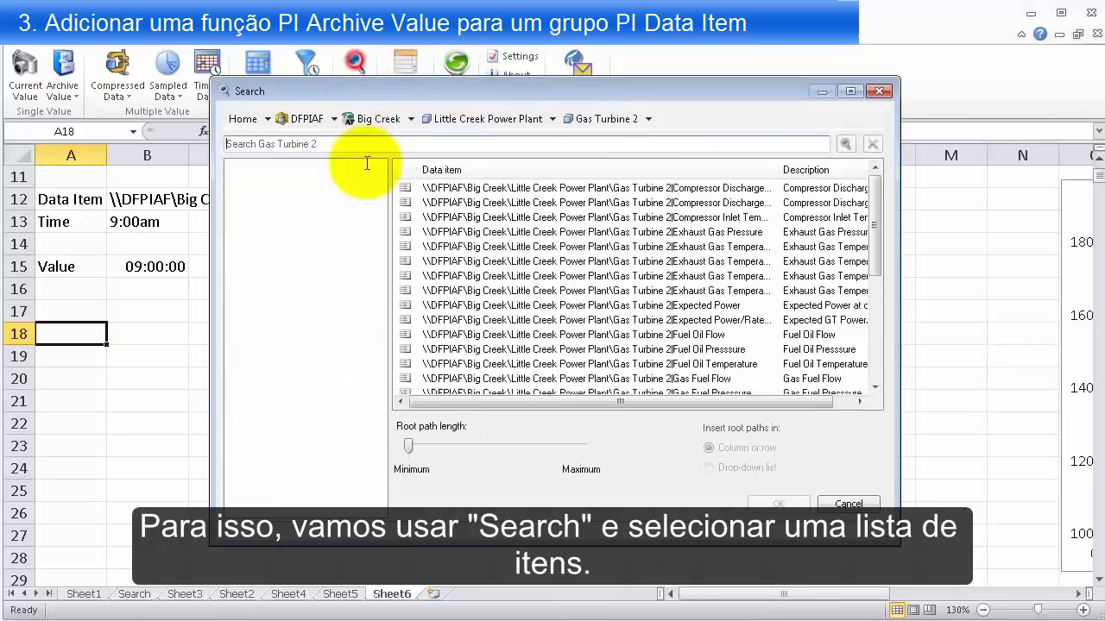
click(651, 191)
shift+click(646, 276)
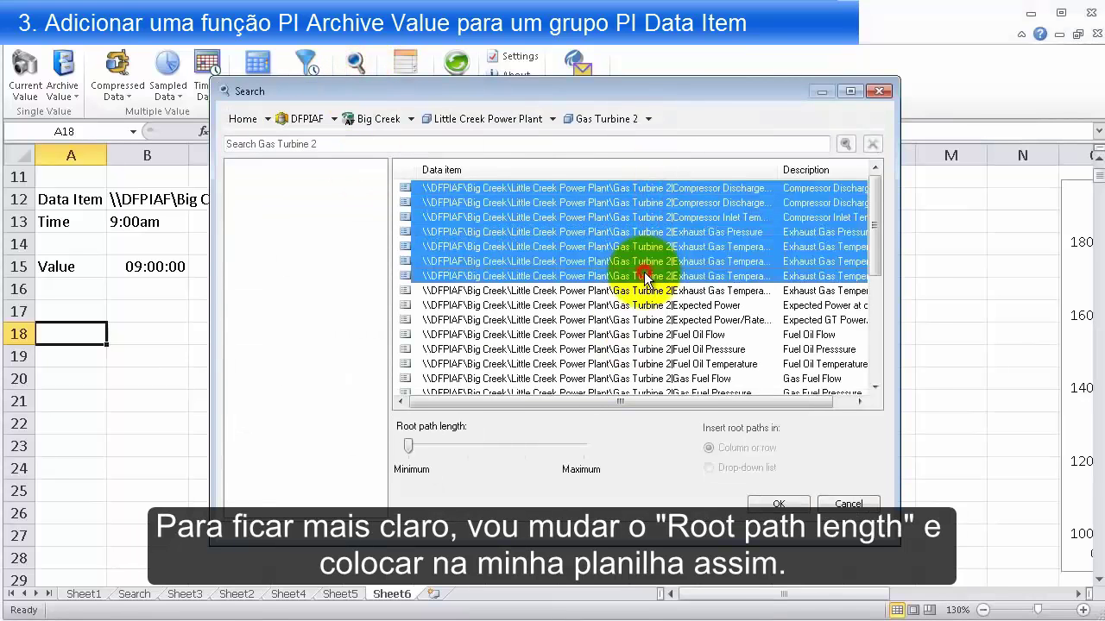
shift+click(640, 291)
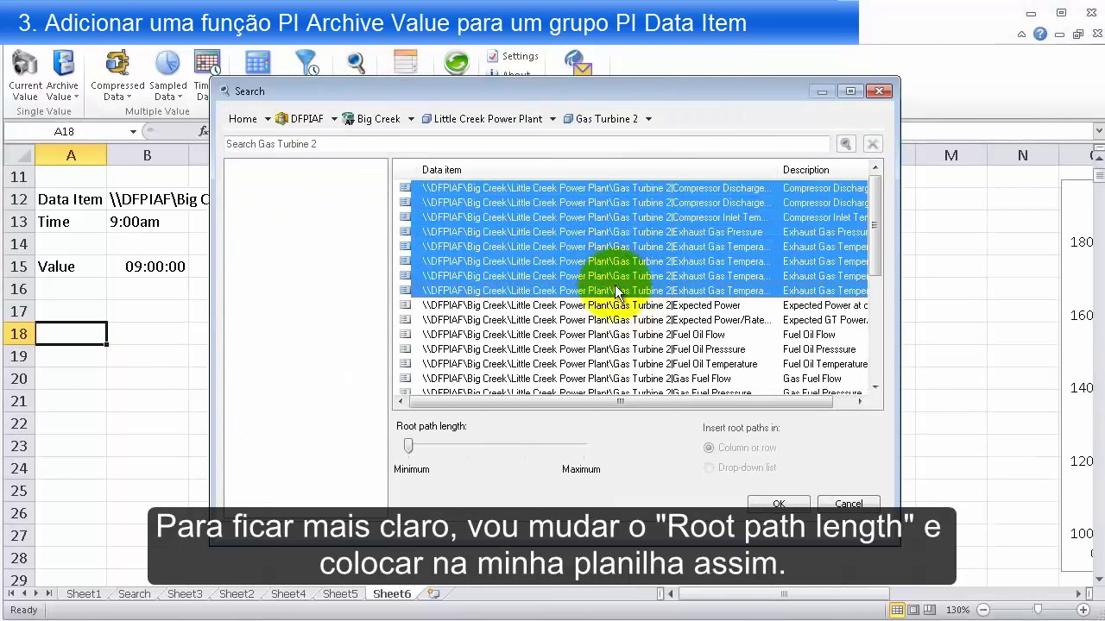
drag(411, 447, 584, 458)
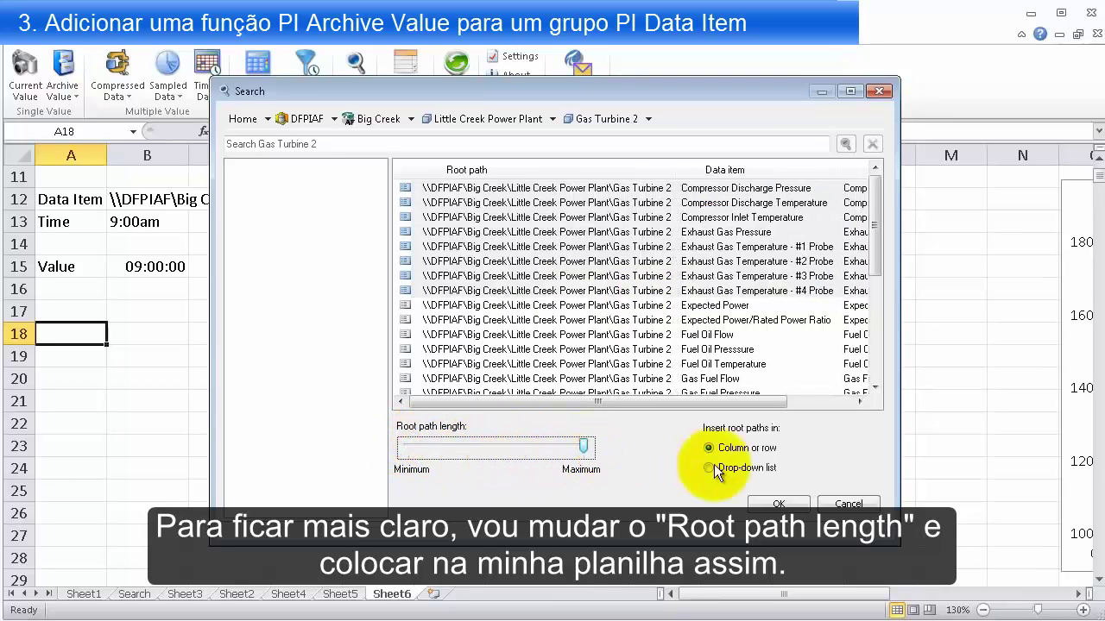
click(775, 504)
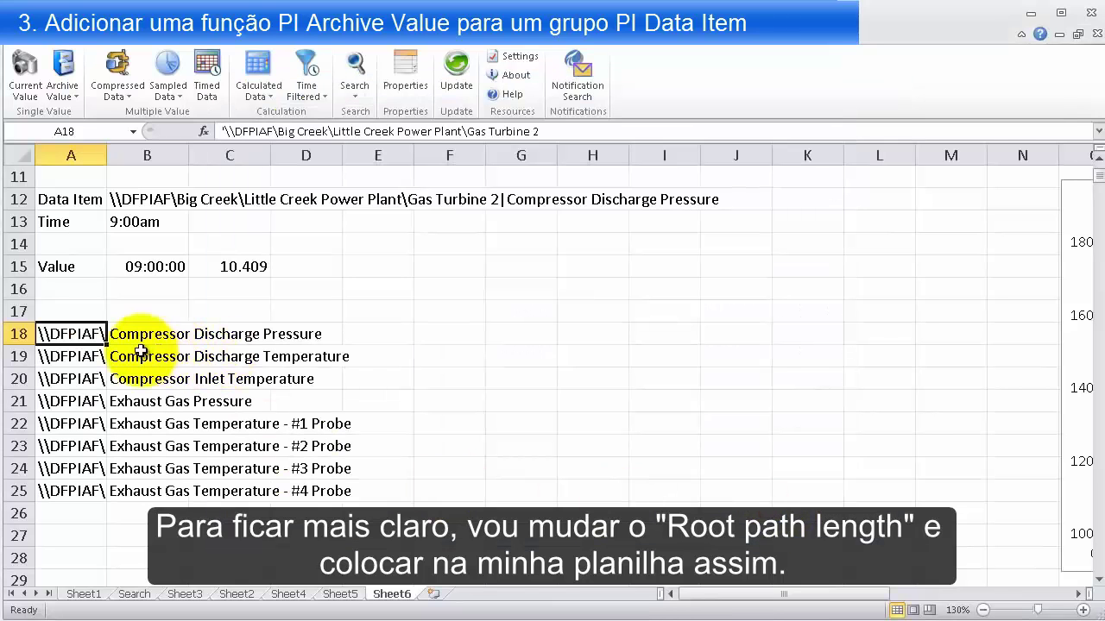
Move the root path to A17, delete leftover paths, and move the eight names to A19:A26.
drag(77, 343, 52, 528)
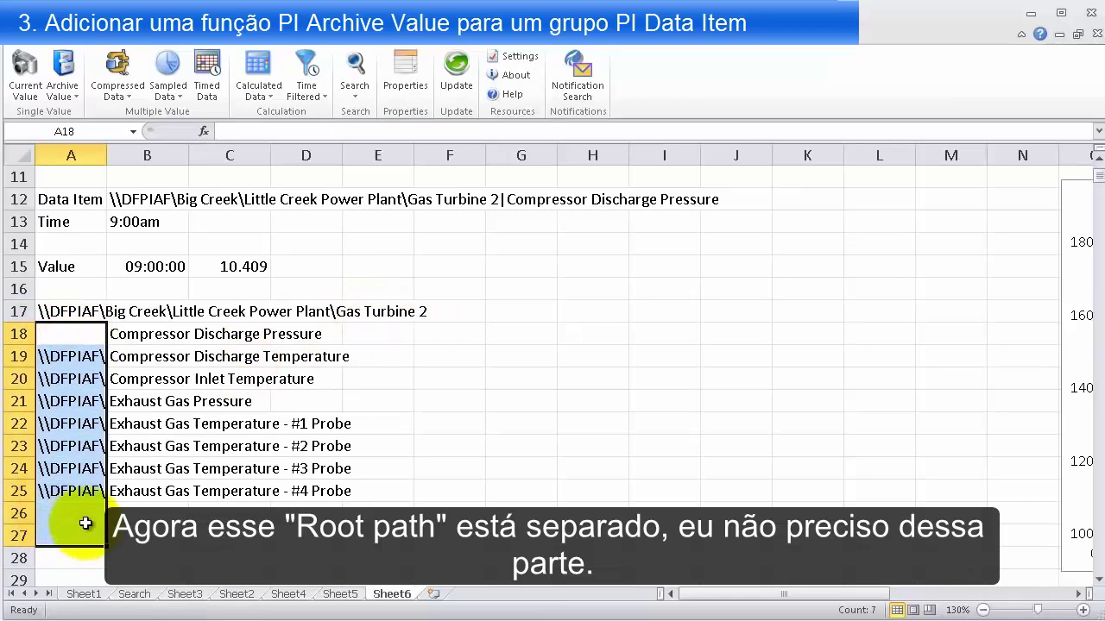
key(Delete)
drag(138, 335, 134, 492)
mouse_move(500, 185)
mouse_down()
mouse_move(809, 259)
mouse_move(761, 224)
mouse_up()
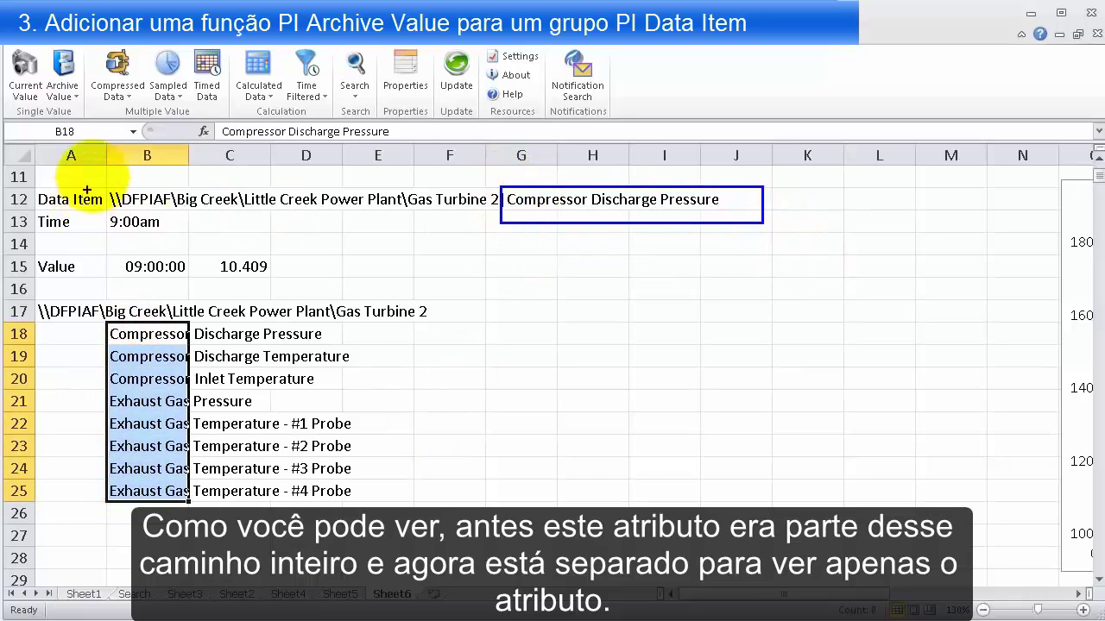
drag(222, 333, 526, 202)
key(Escape)
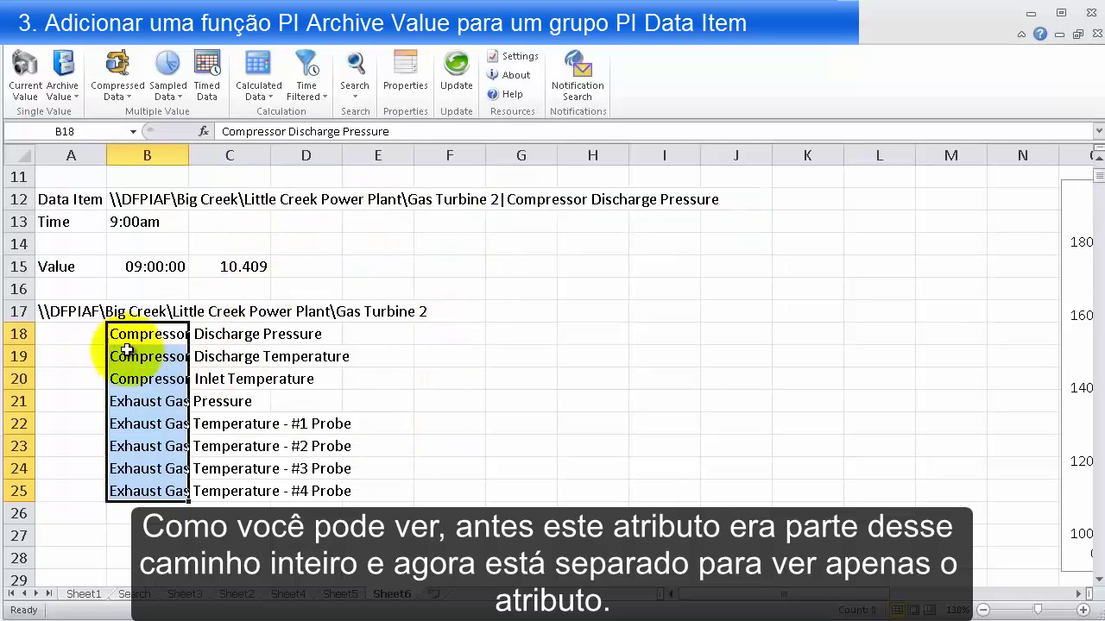
drag(101, 407, 99, 430)
click(160, 371)
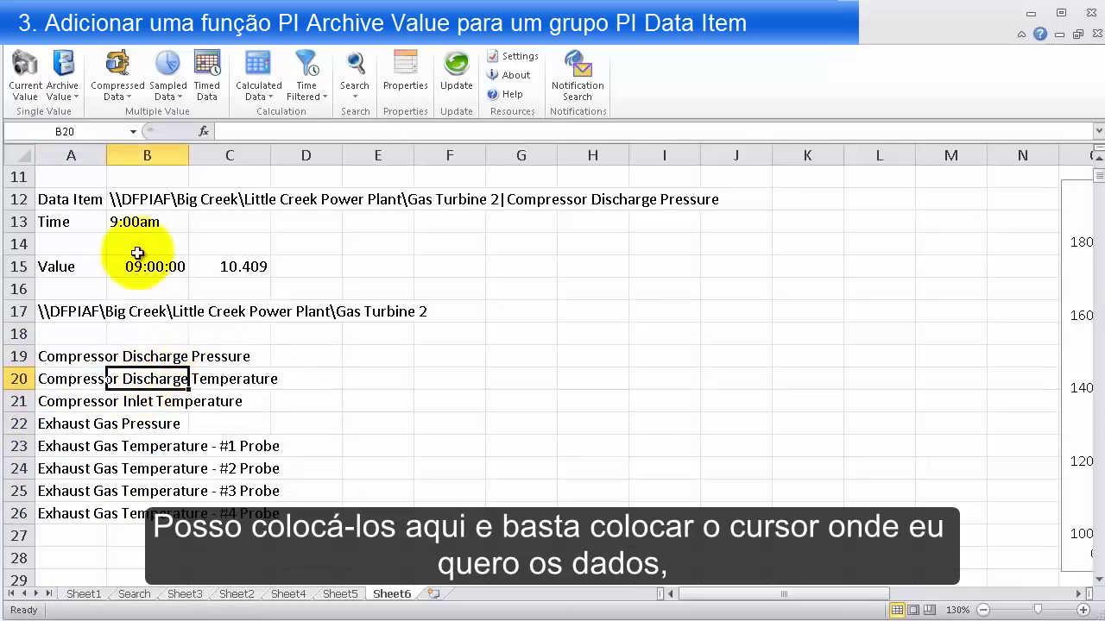
click(233, 359)
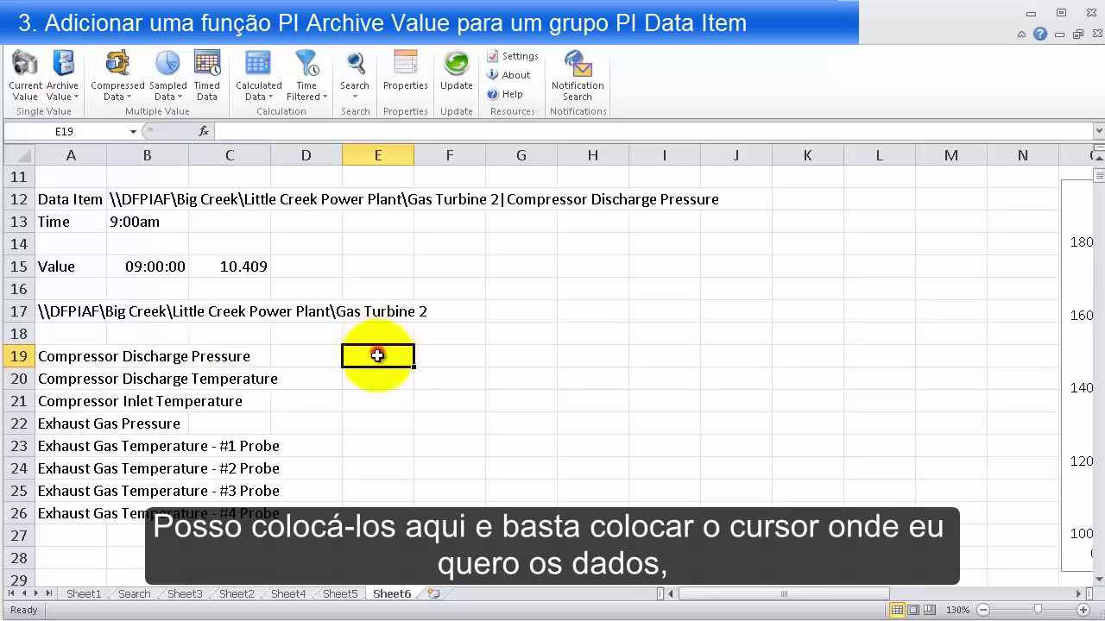
Configure Archive Value with data items A19:A26, root path A17 and time stamp B13.
click(64, 68)
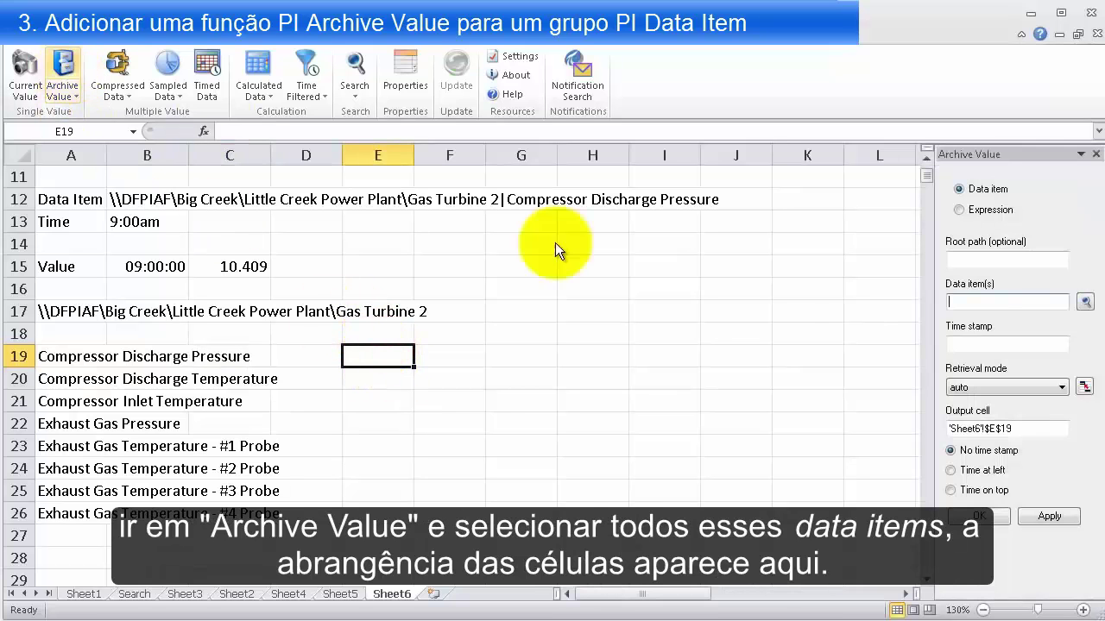
click(975, 303)
drag(71, 356, 62, 534)
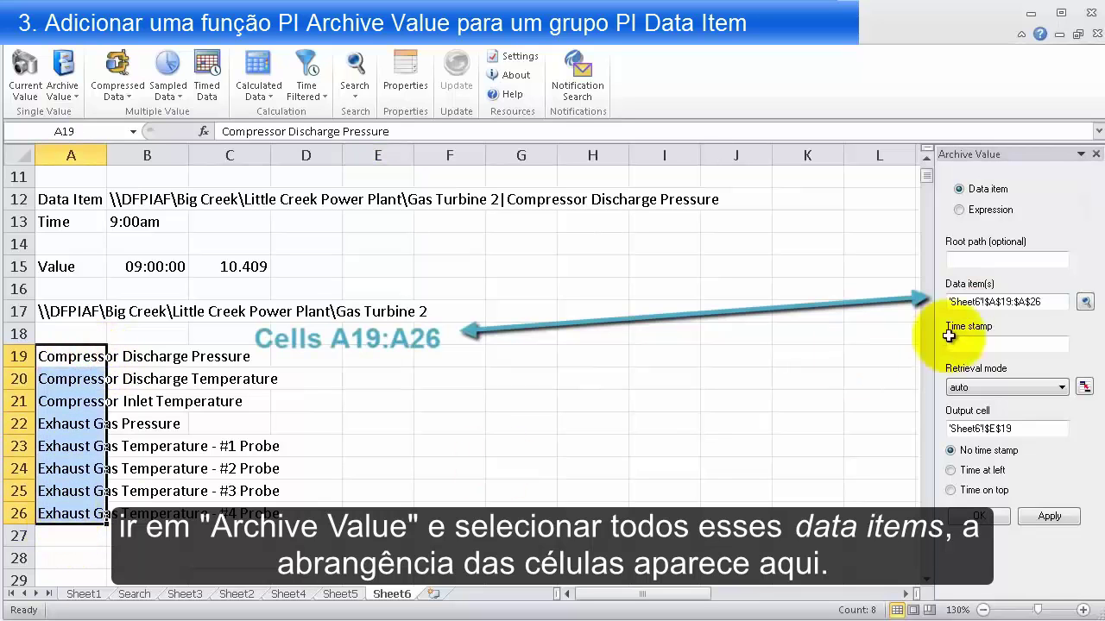
click(979, 260)
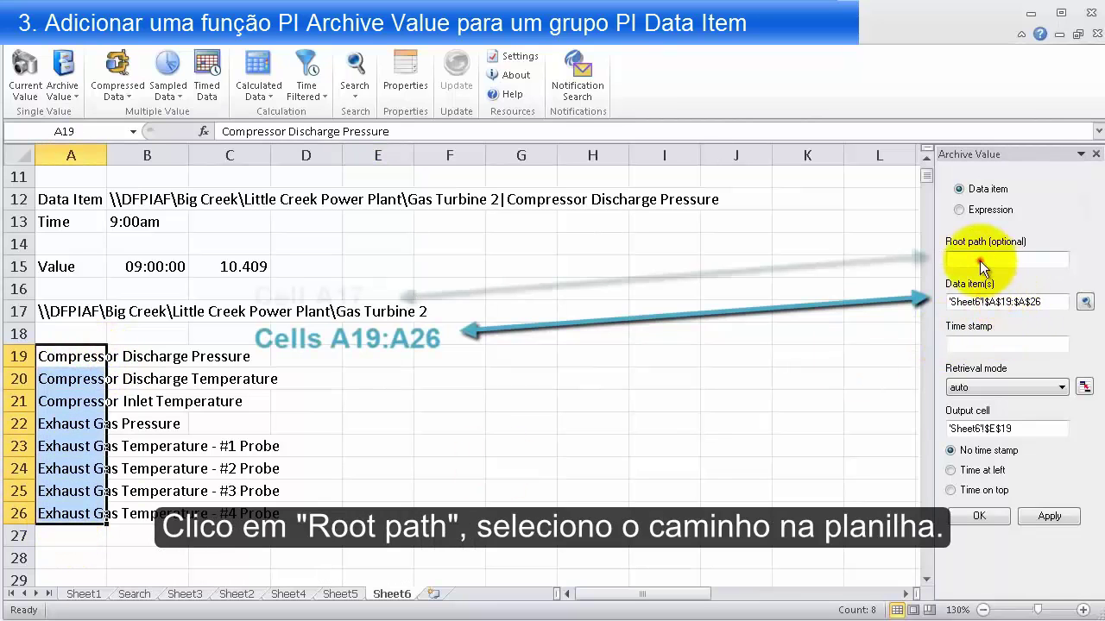
click(79, 309)
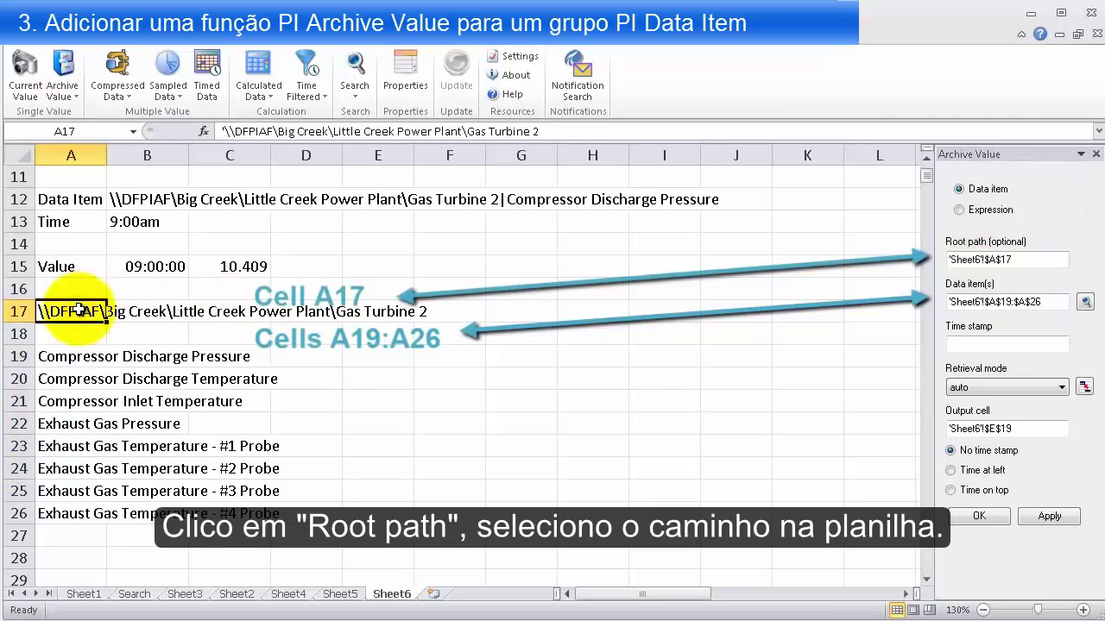
click(967, 344)
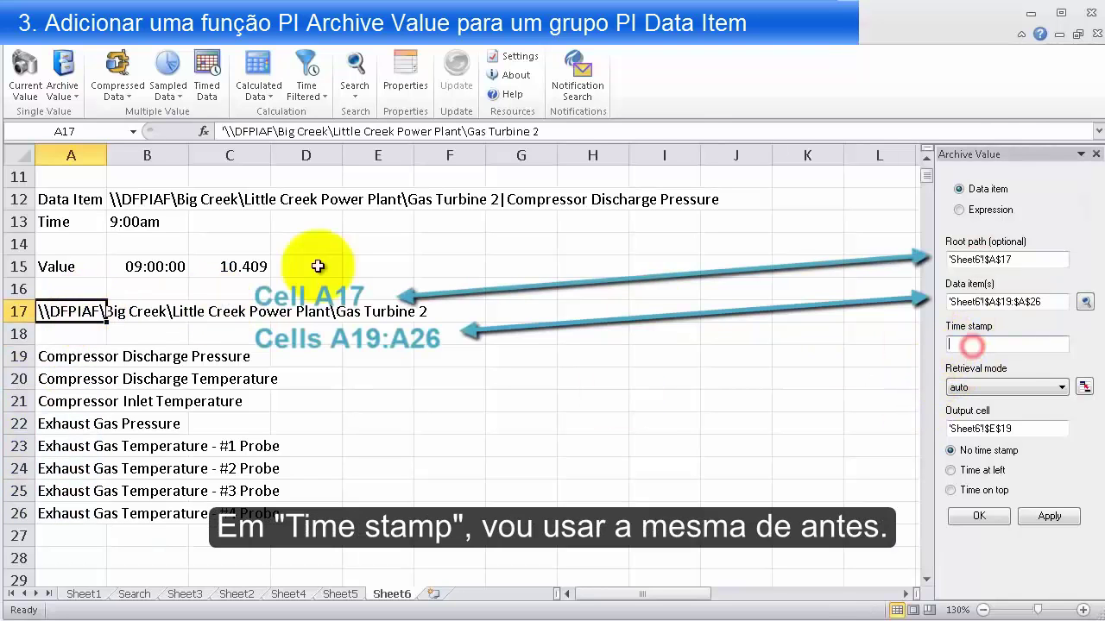
click(136, 221)
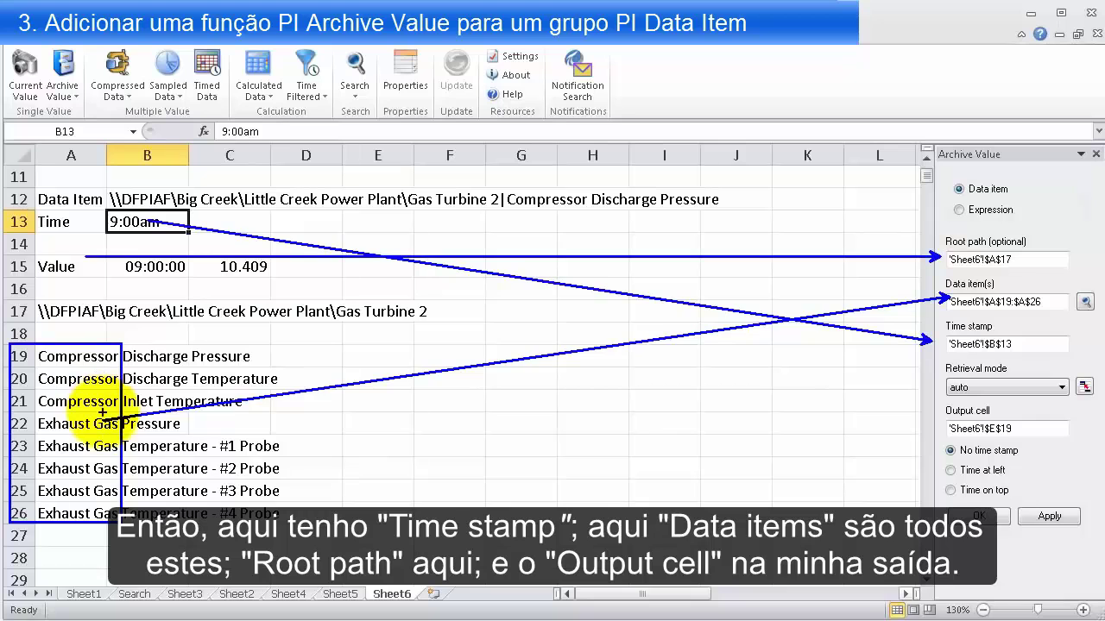
Output to E19 with timestamps at left, filling E19:F26 with 09:00:00 values like 10.409.
click(1034, 425)
click(974, 467)
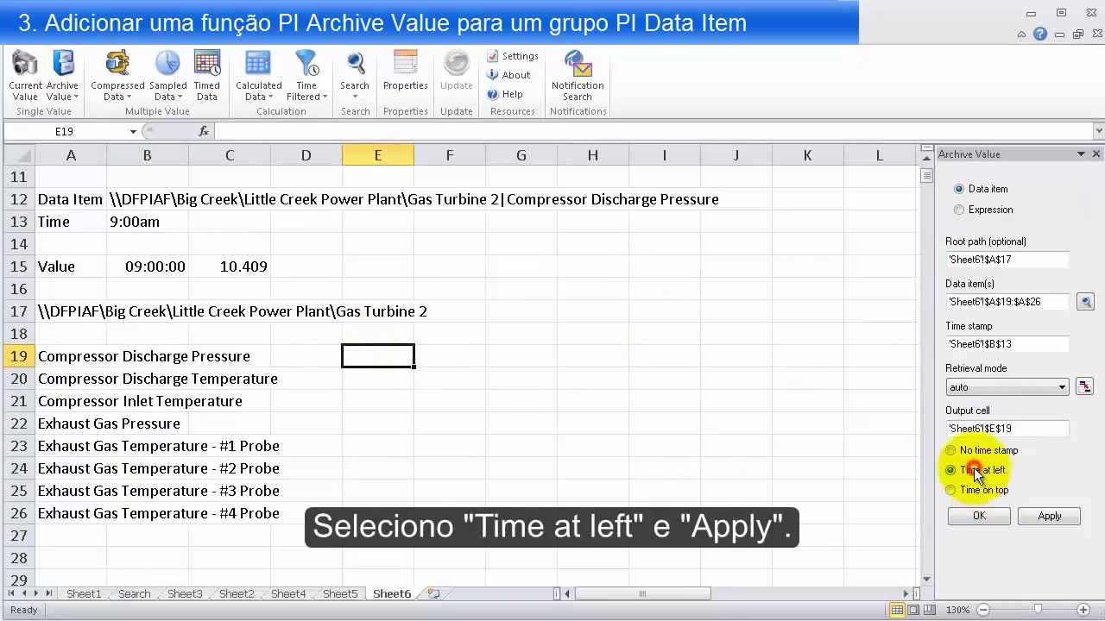
click(1045, 511)
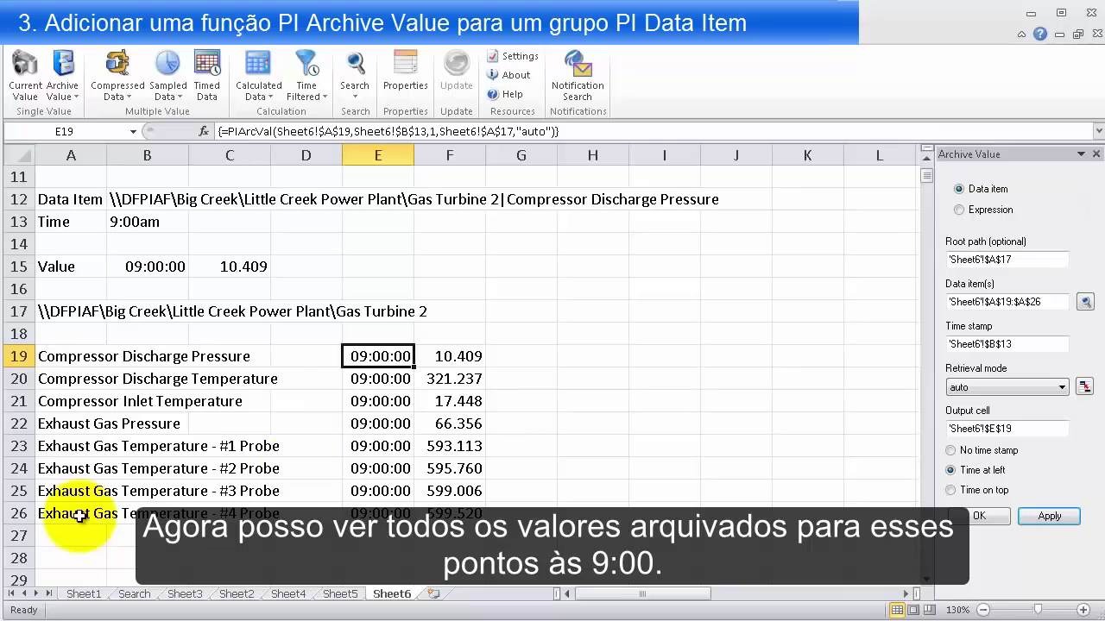
Change the B13 time to 9:30am, then to 9:50am, recalculating all archived values.
double_click(120, 222)
key(BackSpace)
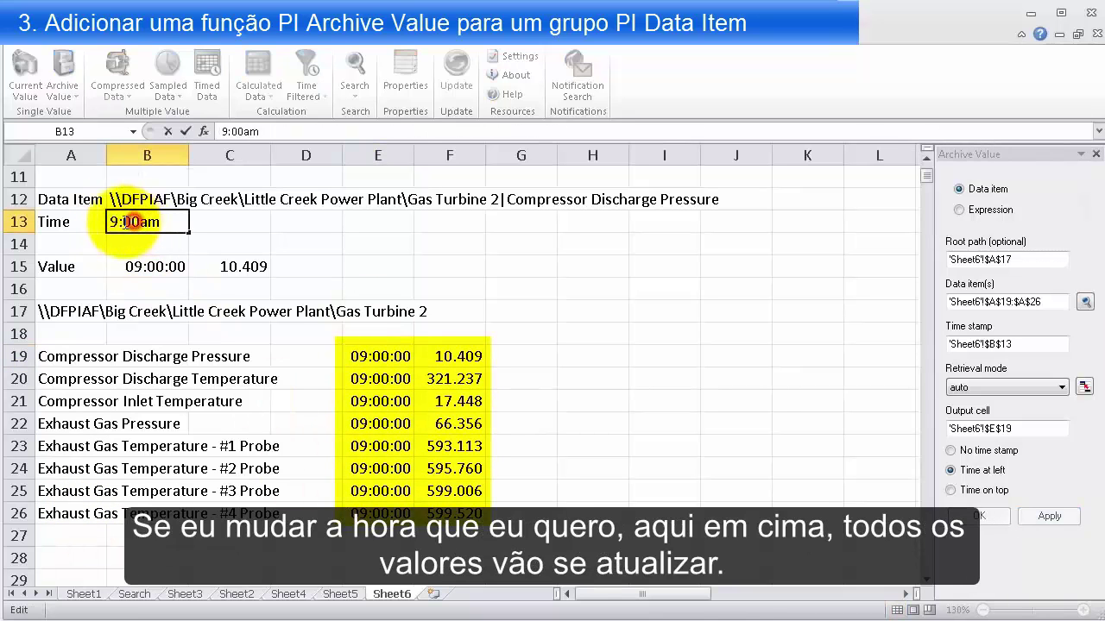
text(3)
key(Return)
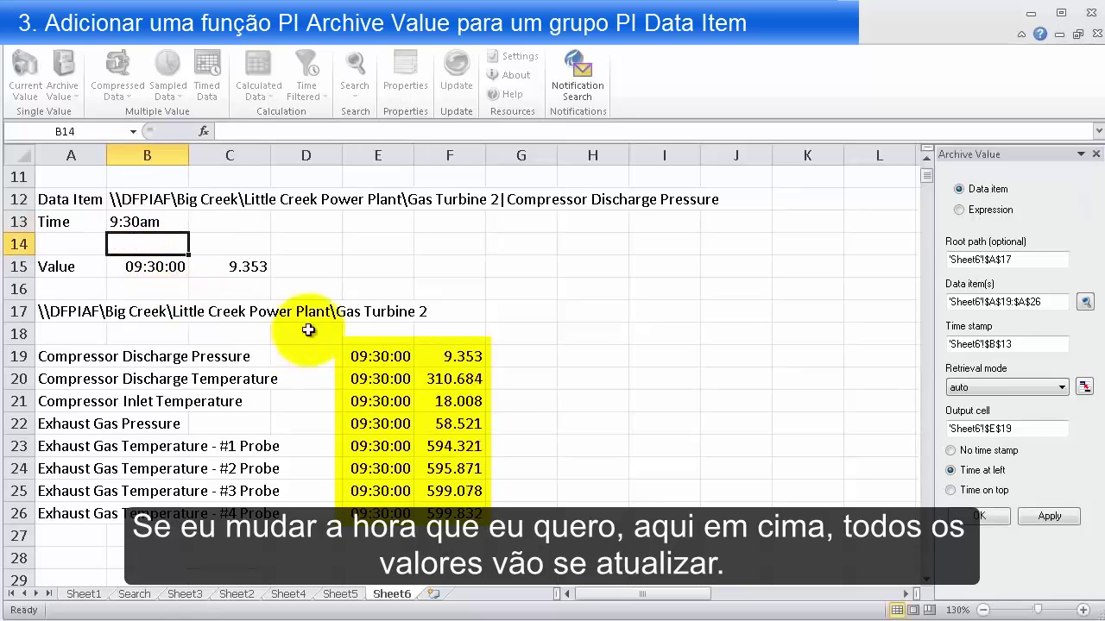
double_click(129, 221)
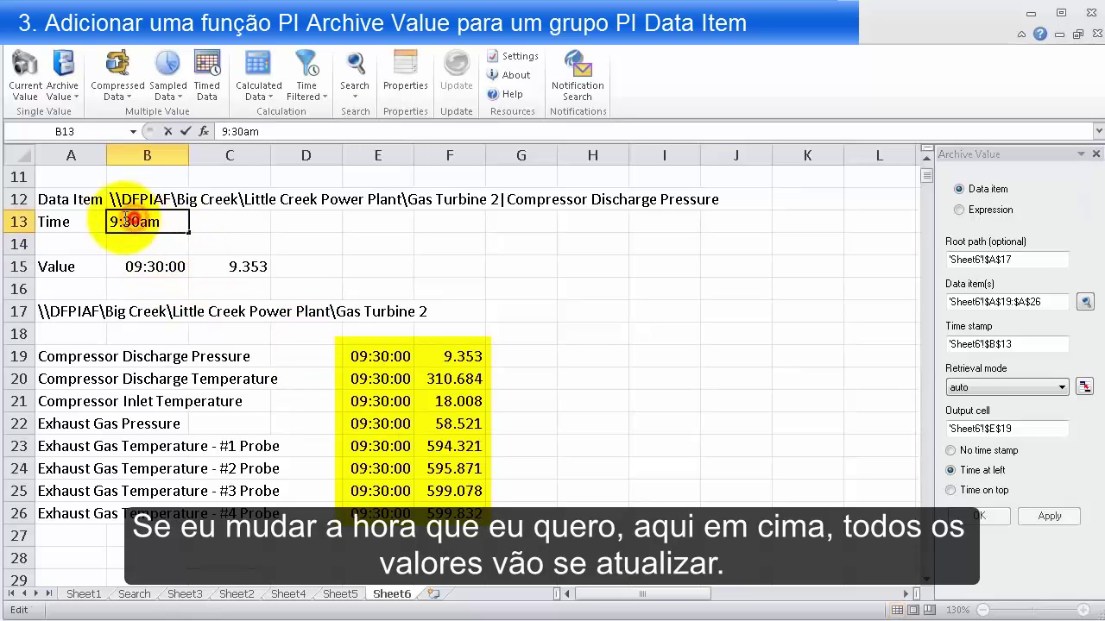
drag(124, 222, 135, 236)
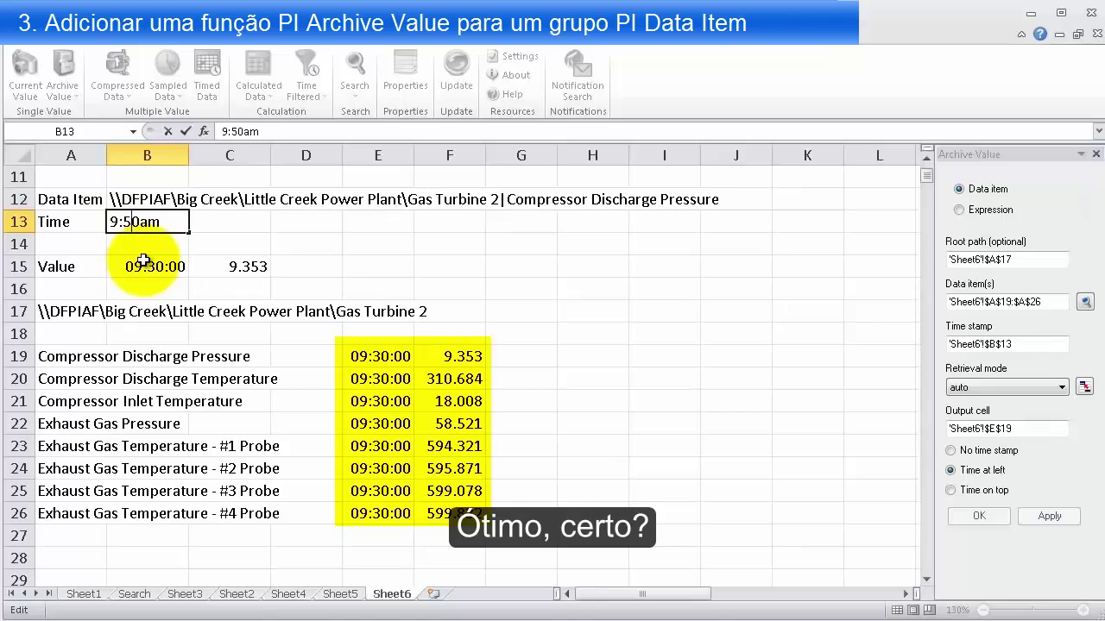
key(Return)
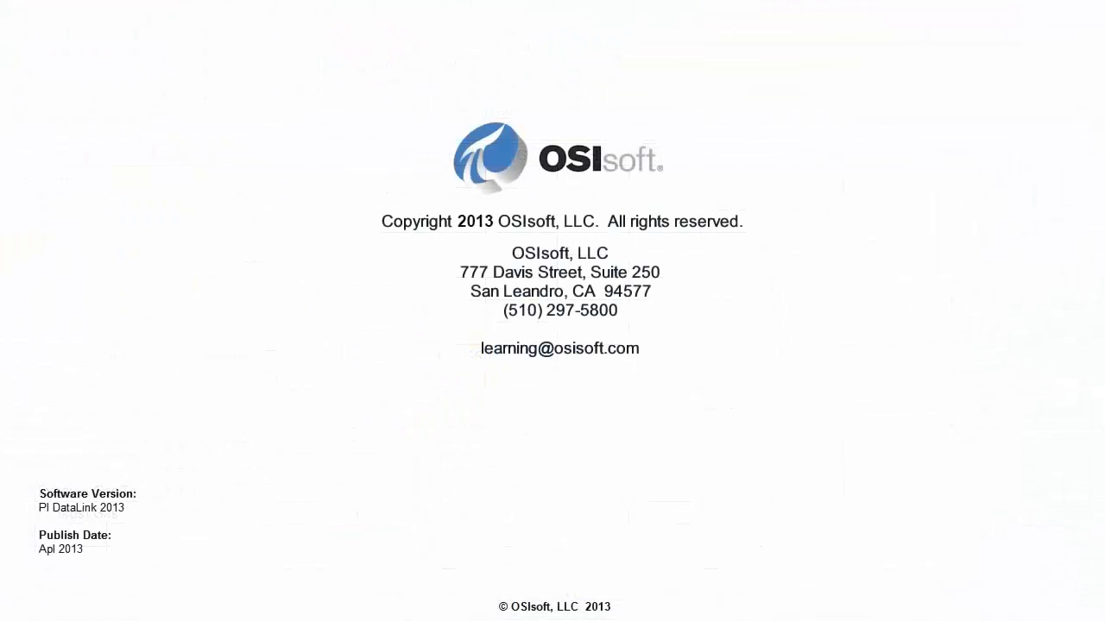